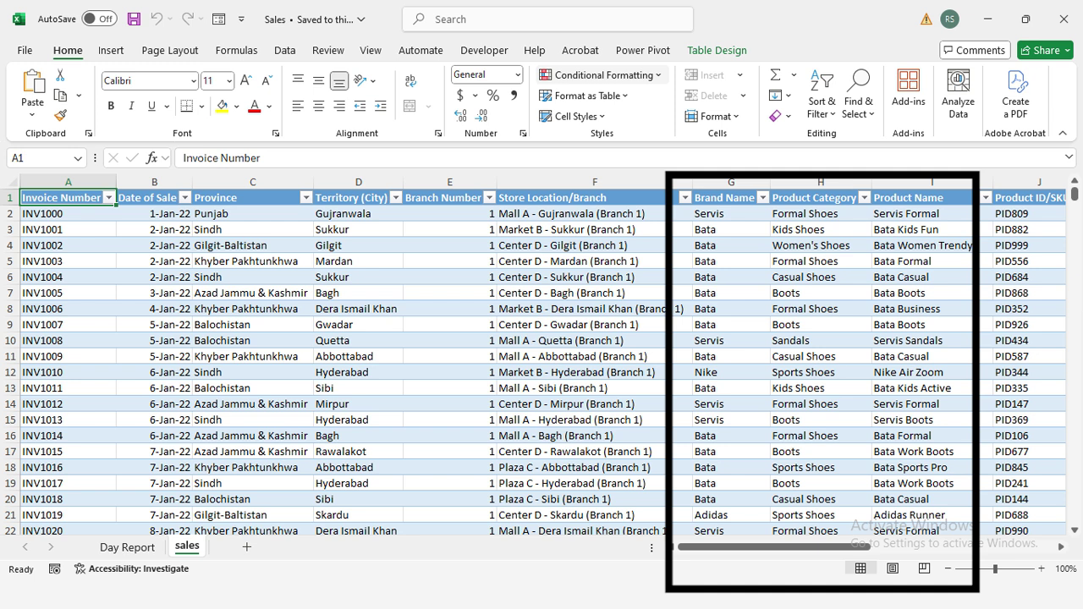
Step: Jump to the last column, Gender, then switch to the Day Report sheet
{"action": "key", "text": "ctrl+Right"}
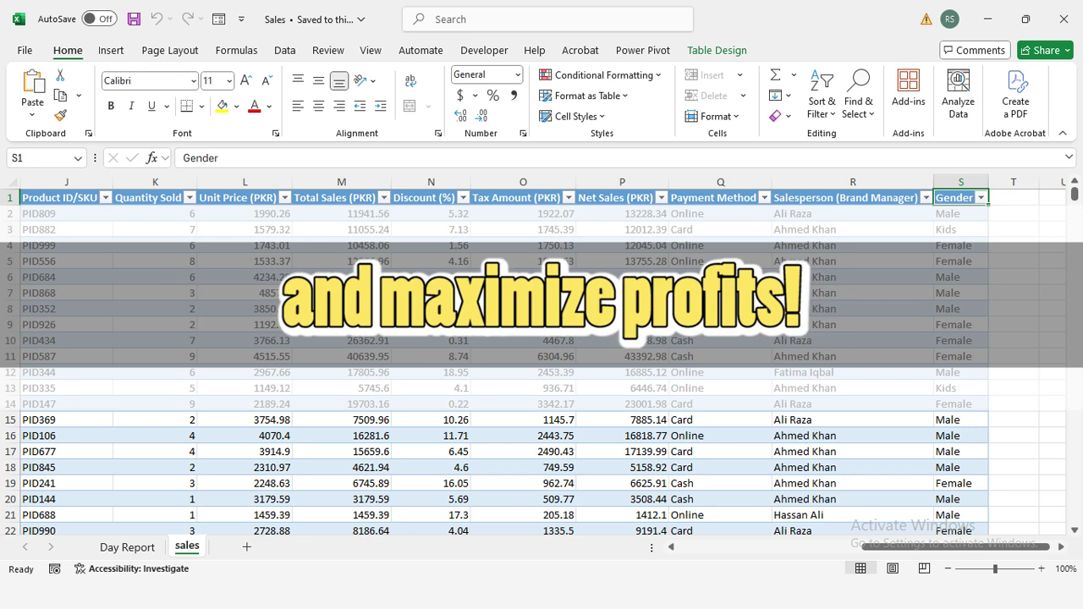
{"action": "key", "text": "ctrl+Page_Up"}
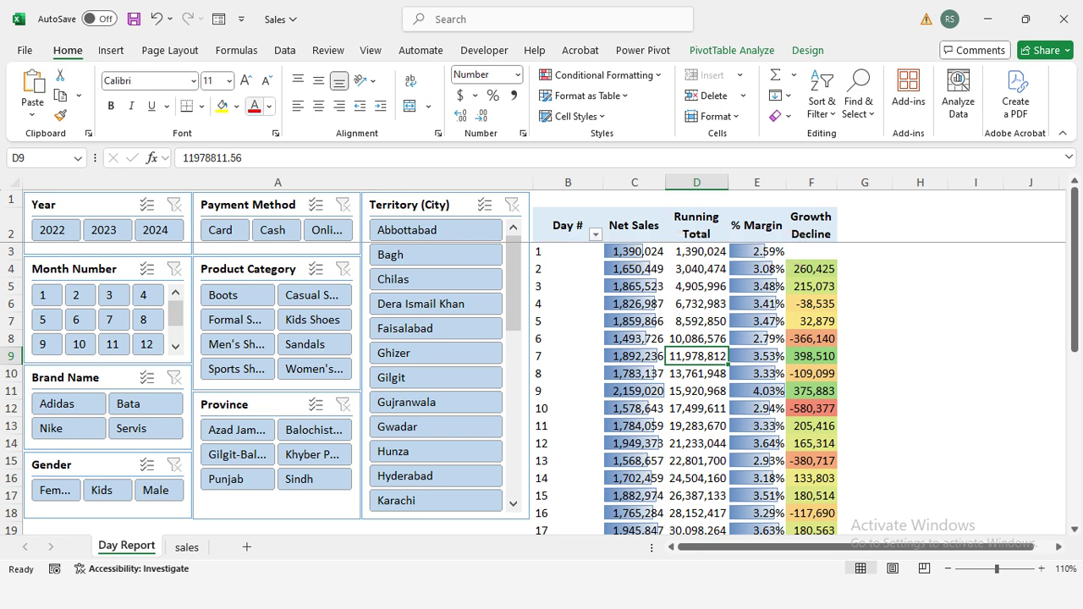
Step: Bring the pivot's Grand Total row into view
{"action": "left_click", "coordinate": [634, 443]}
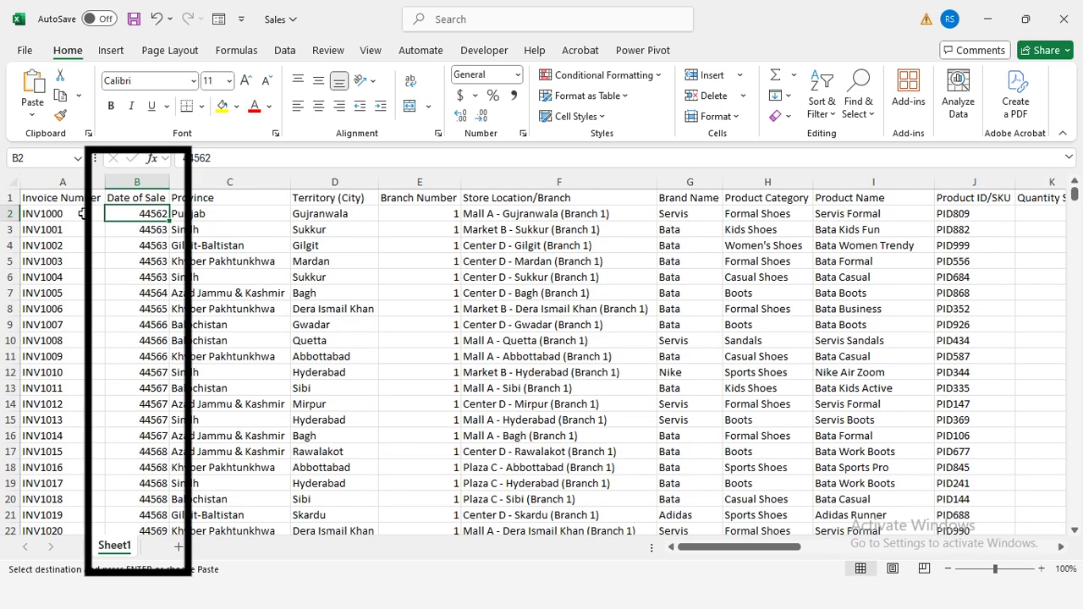
Step: Format the Date of Sale column (B) with the 14-Mar-12 date format
{"action": "left_click", "coordinate": [138, 176]}
{"action": "key", "text": "ctrl+1"}
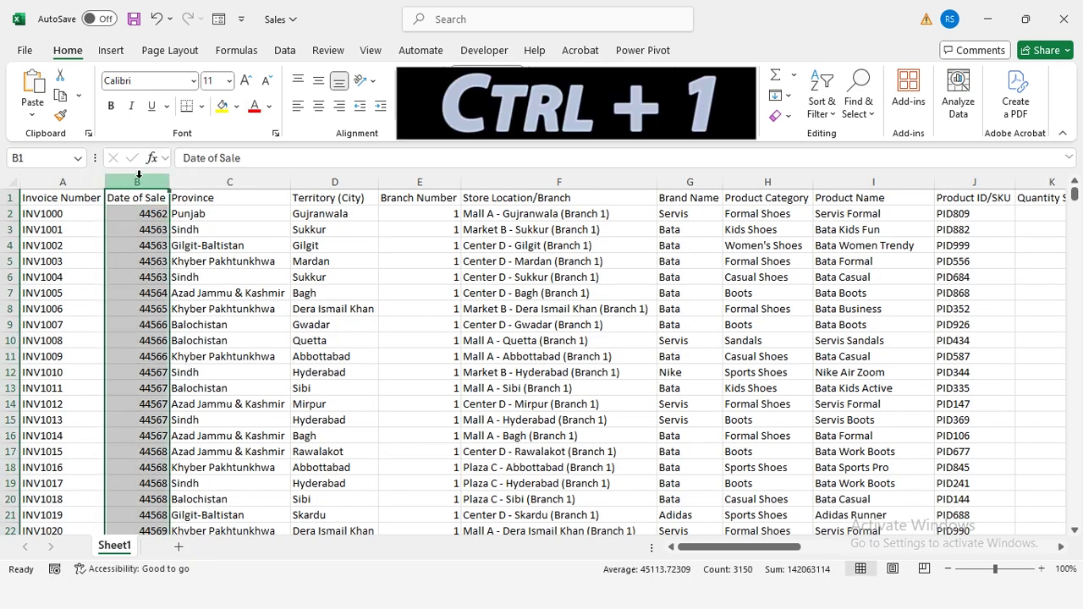
{"action": "left_click", "coordinate": [434, 219]}
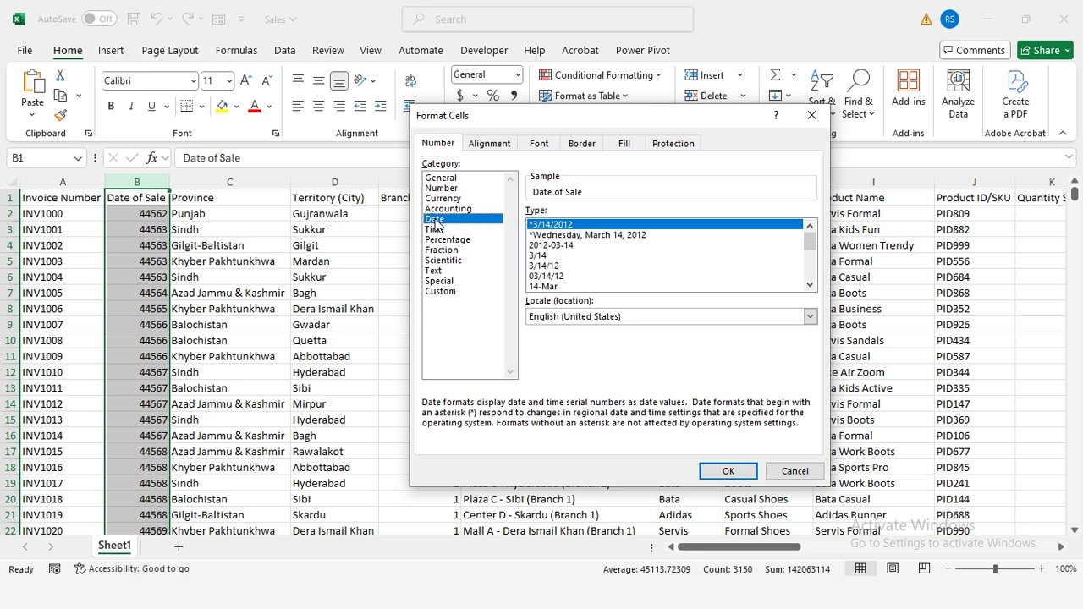
{"action": "left_click", "coordinate": [808, 286]}
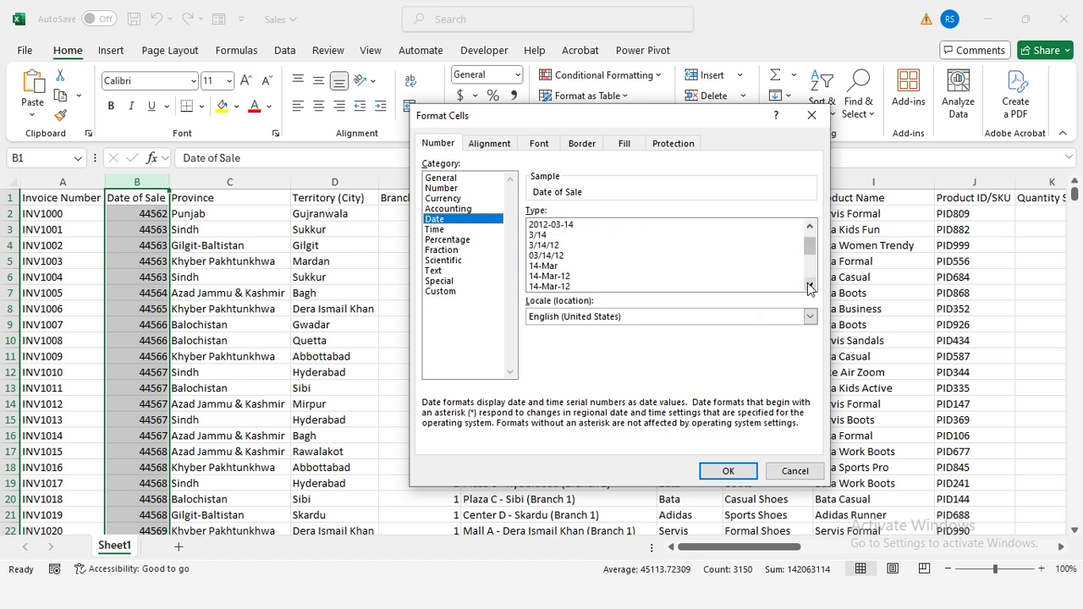
{"action": "left_click", "coordinate": [548, 276]}
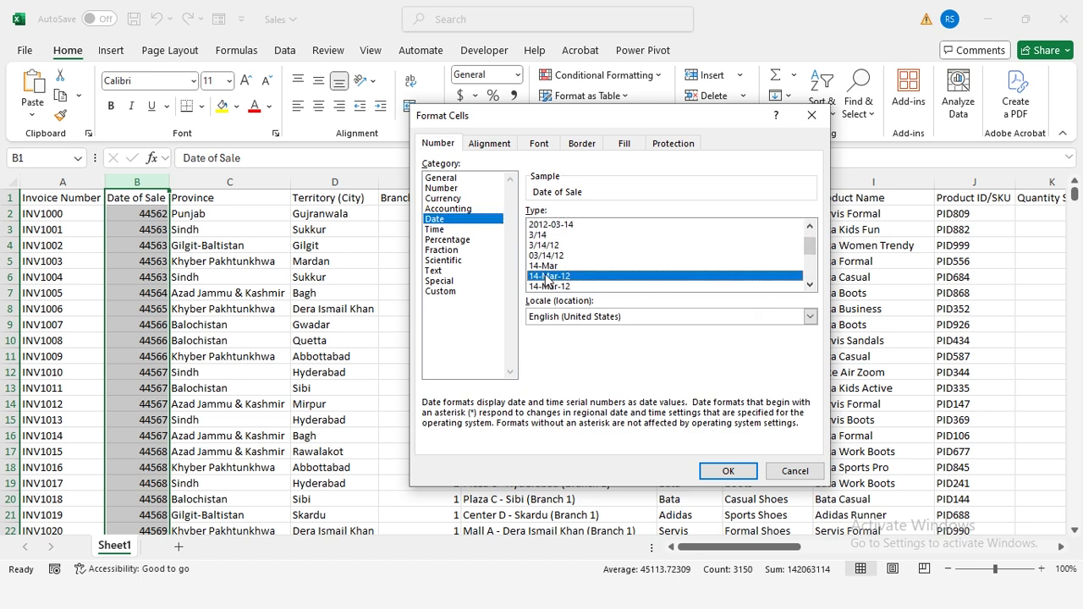
{"action": "left_click", "coordinate": [728, 471]}
Step: Start converting the data range A1:S3150 into a table with headers
{"action": "key", "text": "ctrl+t"}
{"action": "left_click", "coordinate": [141, 215]}
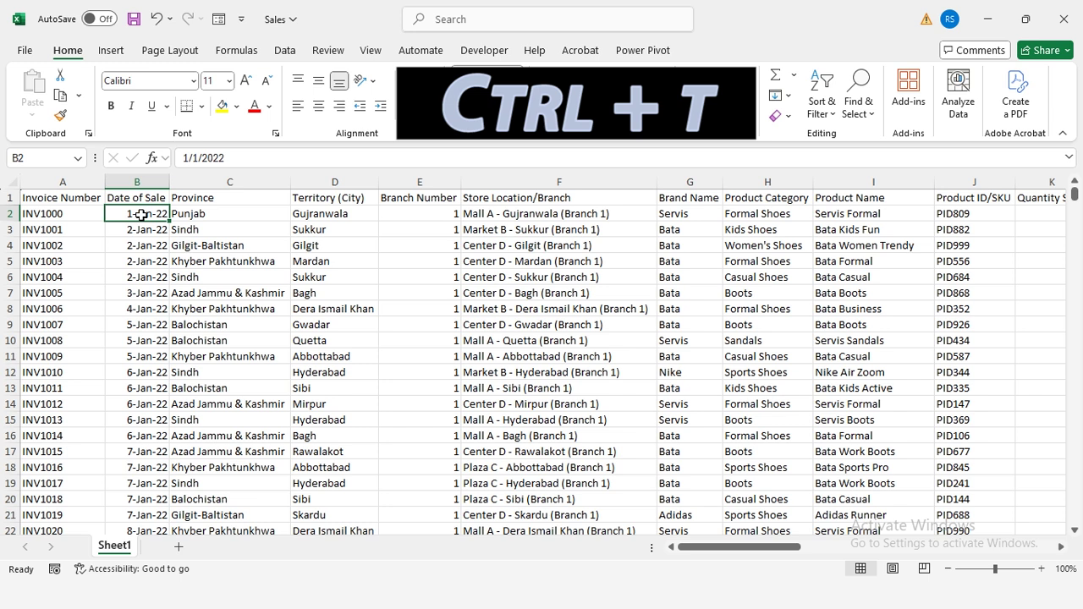
{"action": "key", "text": "ctrl+t"}
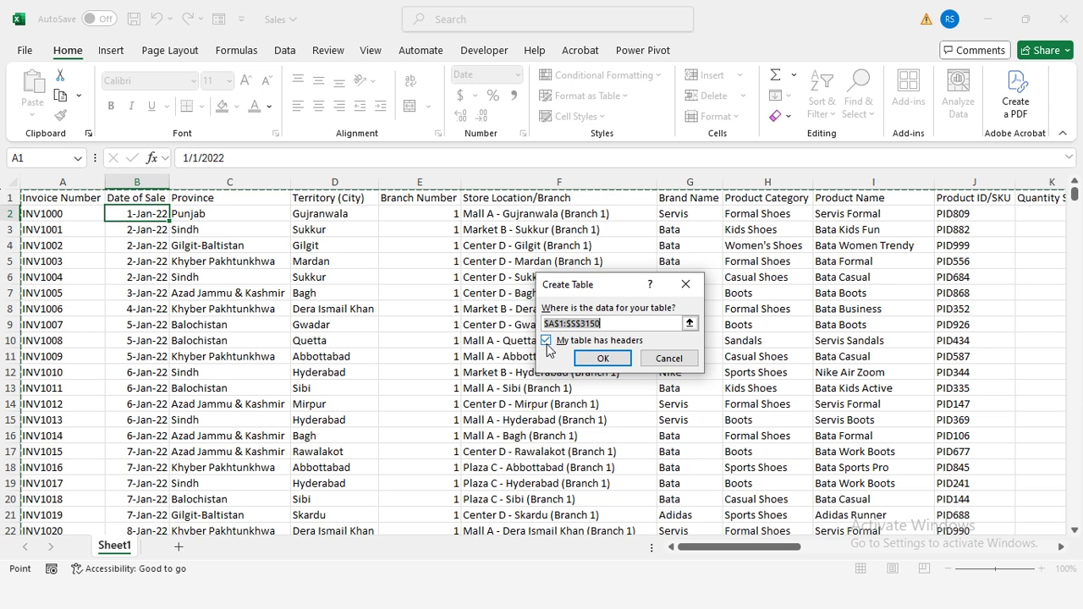
Step: Create the table and rename Sheet1 to sales
{"action": "left_click", "coordinate": [600, 359]}
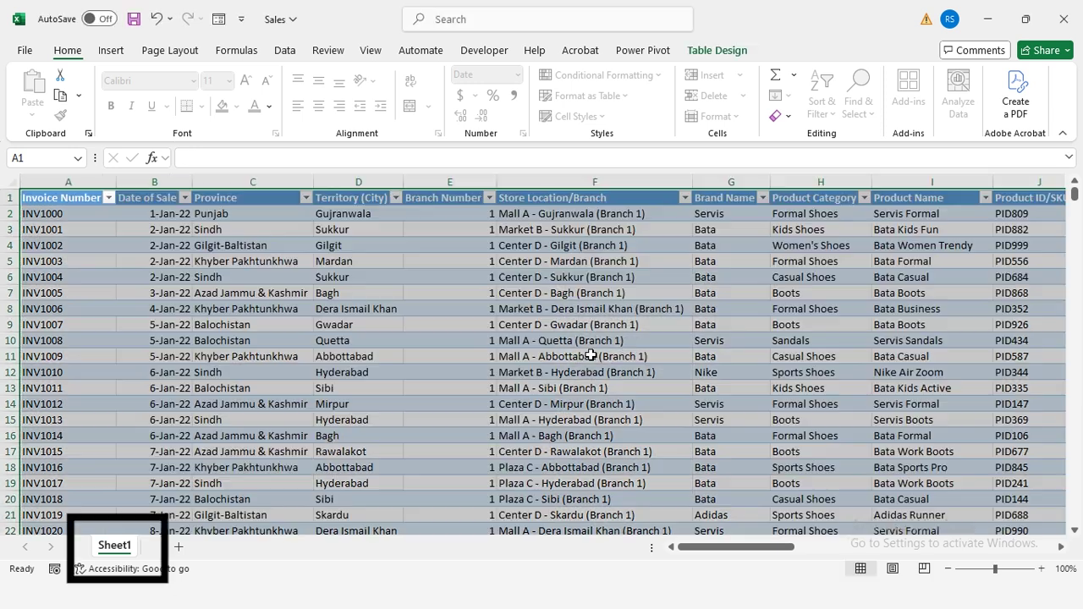
{"action": "right_click", "coordinate": [114, 546]}
{"action": "left_click", "coordinate": [169, 352]}
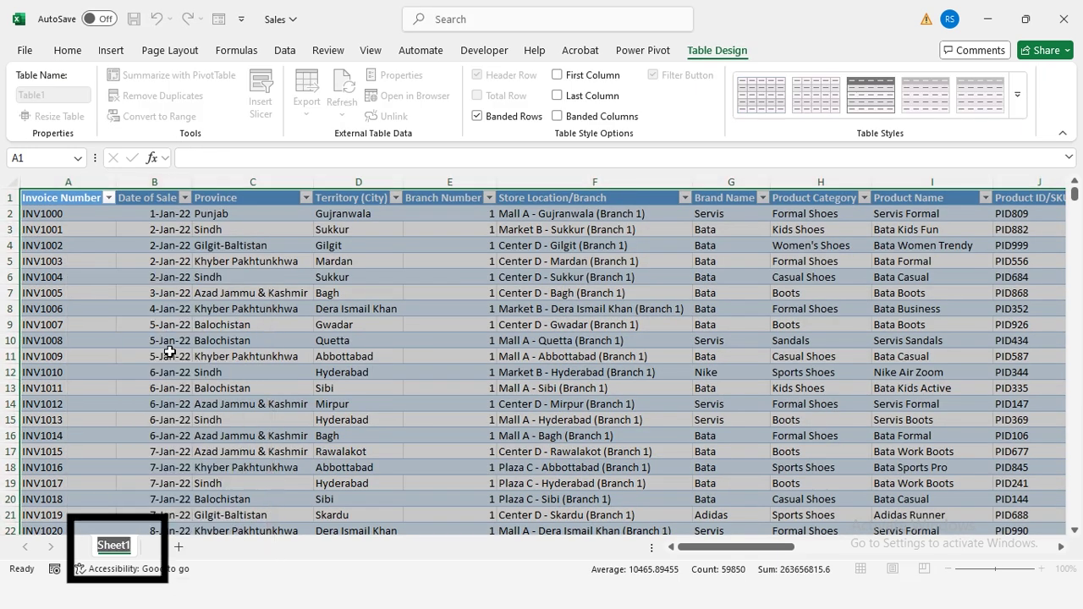
{"action": "type", "text": "sales"}
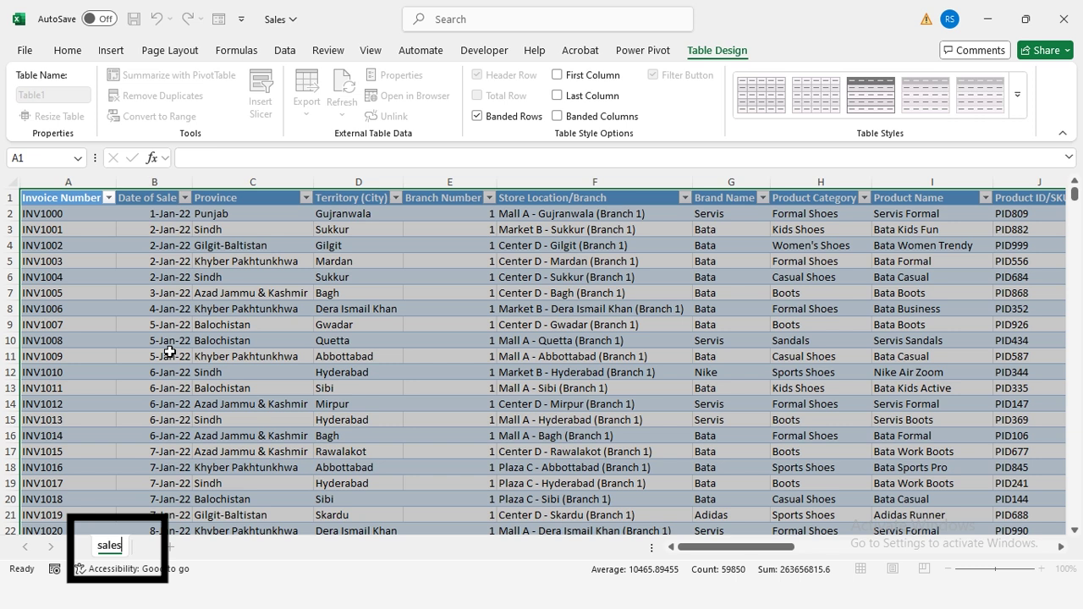
{"action": "left_click", "coordinate": [252, 213]}
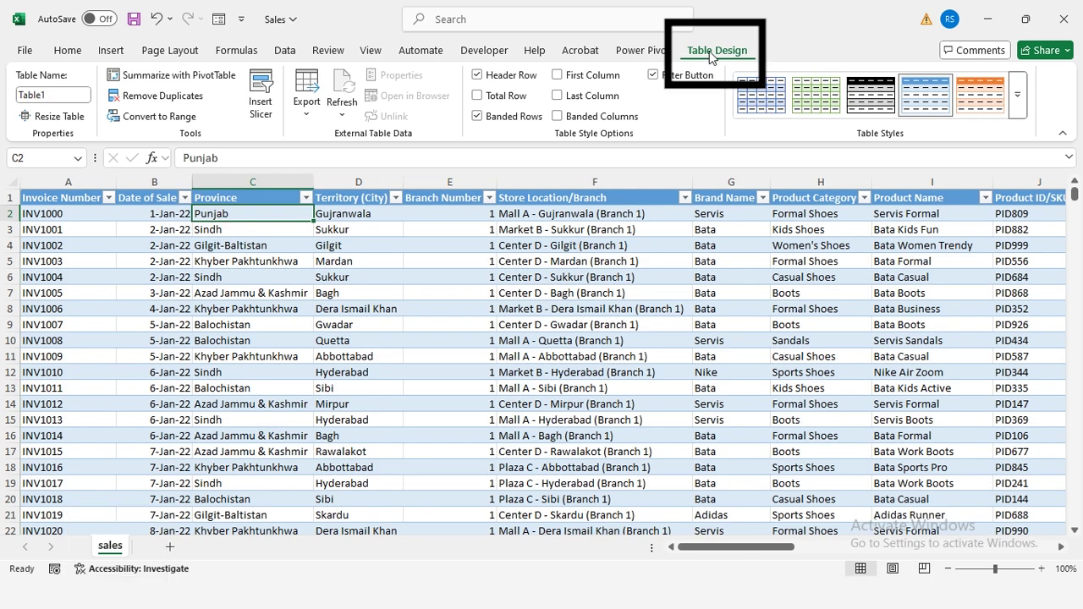
Step: Name the table sales and show the Power Pivot commands
{"action": "left_click", "coordinate": [77, 94]}
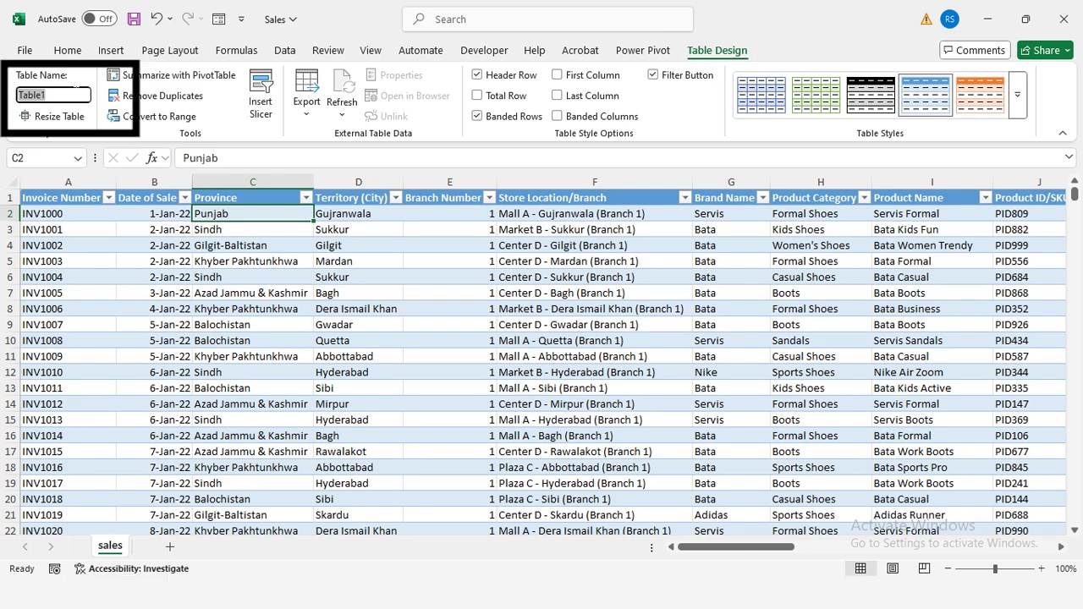
{"action": "type", "text": "sales"}
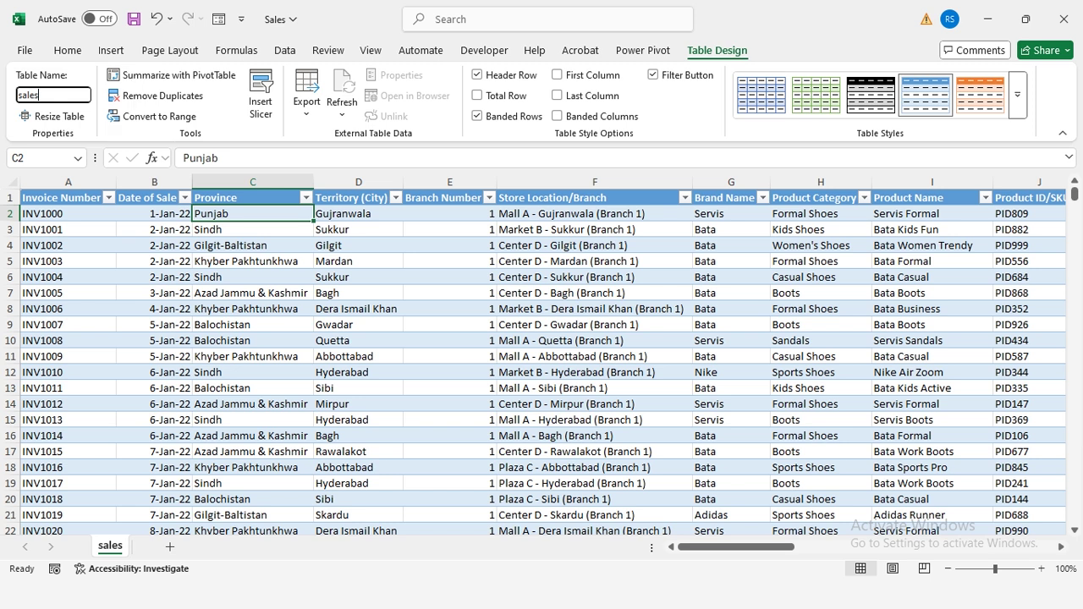
{"action": "key", "text": "Return"}
{"action": "left_click", "coordinate": [626, 54]}
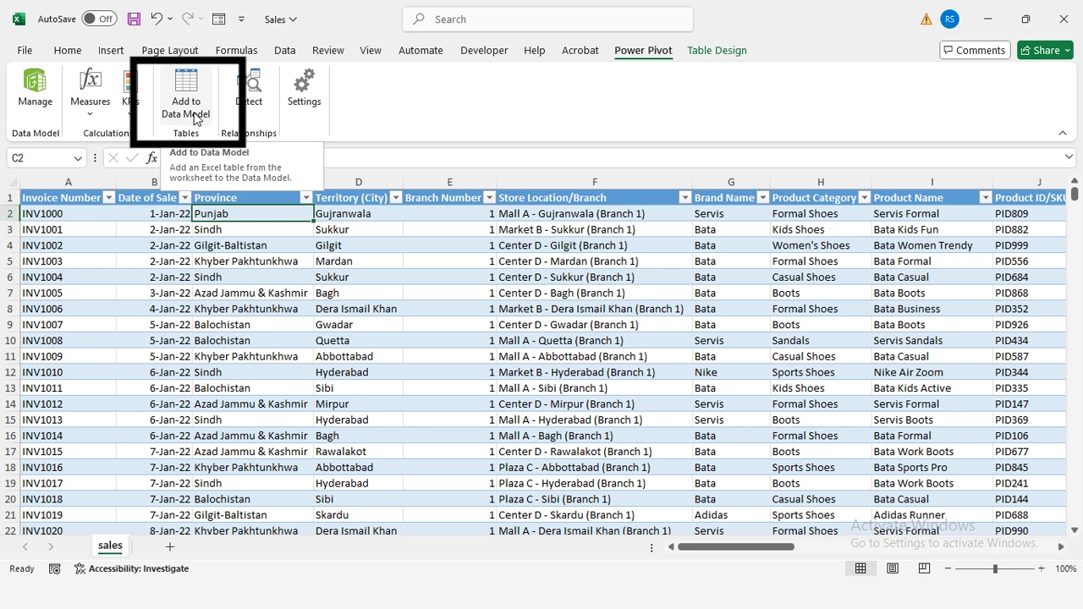
Step: Add the sales table to the Data Model and enlarge its calculation area
{"action": "left_click", "coordinate": [193, 113]}
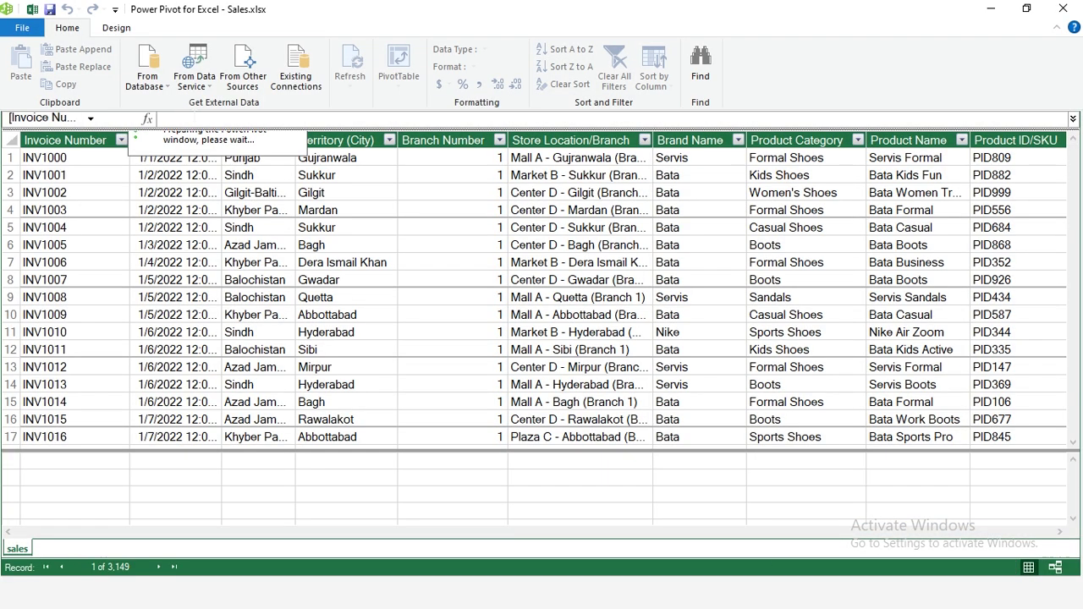
{"action": "left_click_drag", "start_coordinate": [15, 358], "coordinate": [15, 356]}
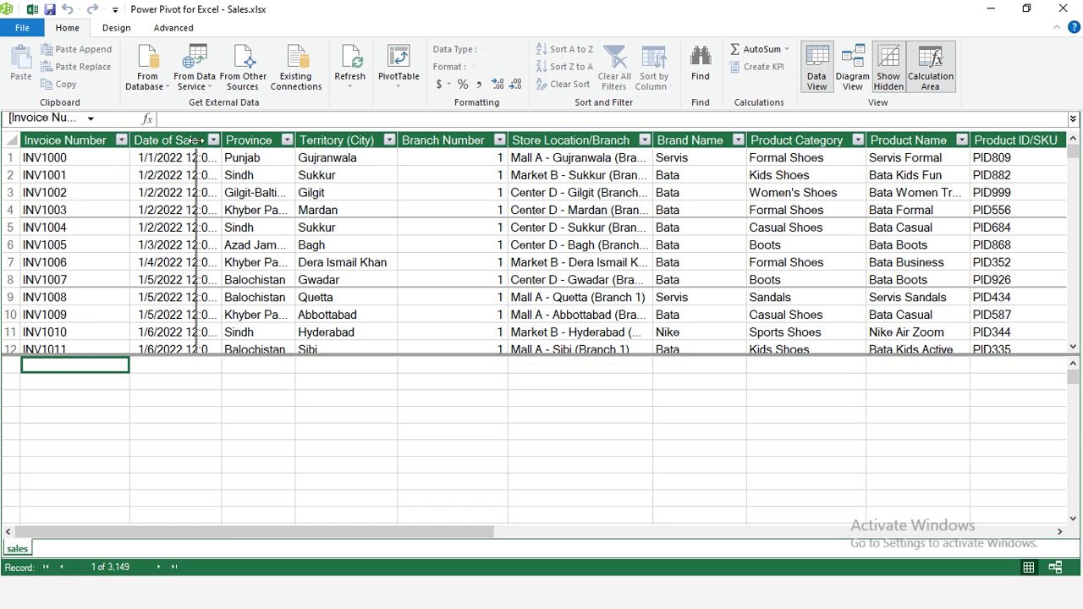
{"action": "double_click", "coordinate": [129, 140]}
Step: Create measure Net Sales := SUM(sales[Net Sales (PKR)]) in comma style with no decimals
{"action": "double_click", "coordinate": [135, 366]}
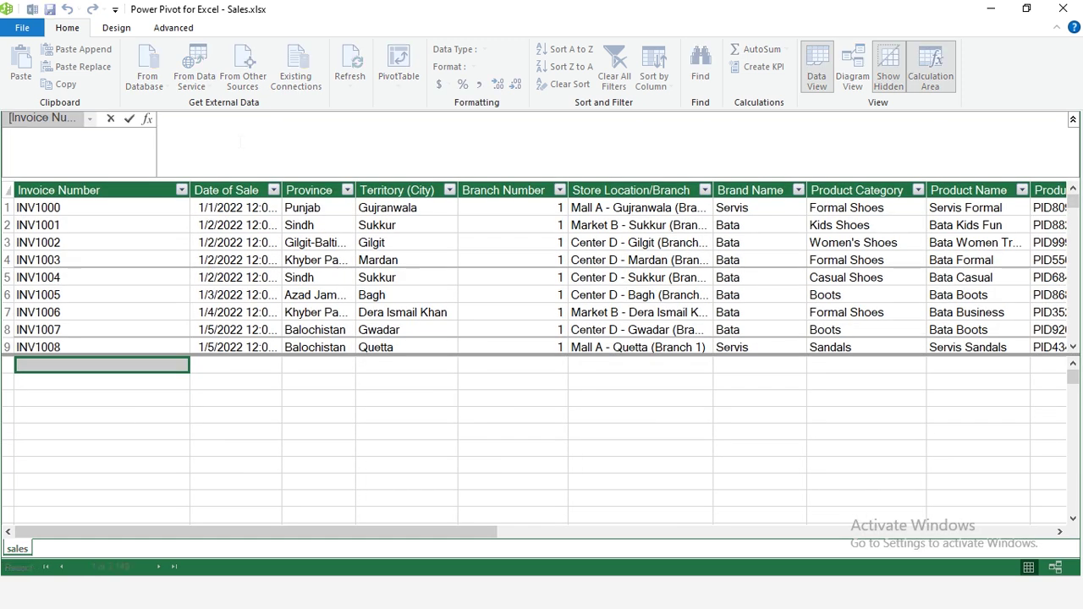
{"action": "type", "text": "Net Sales := SUM("}
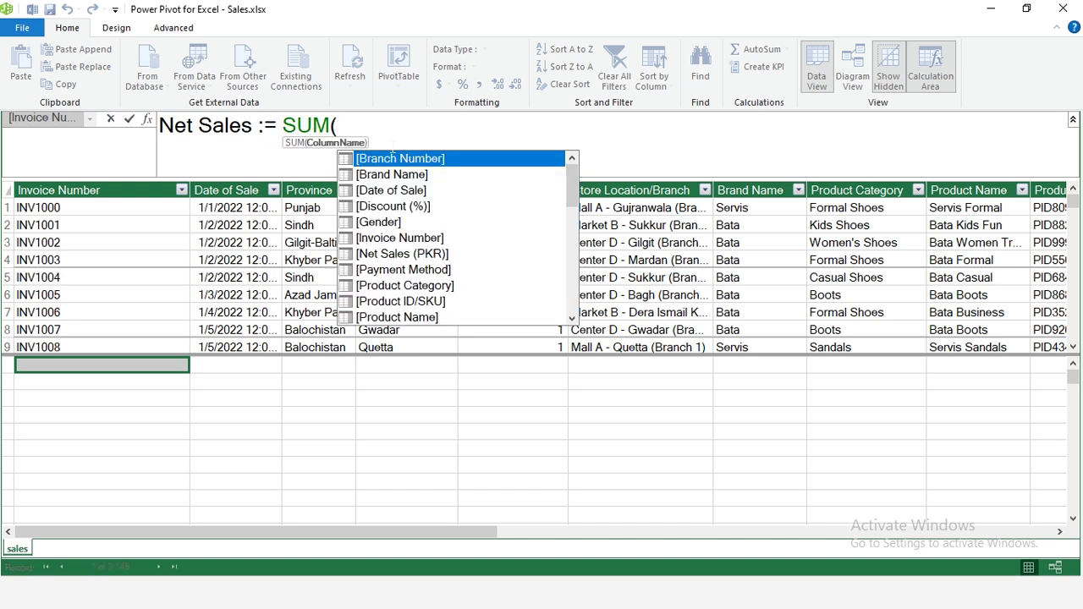
{"action": "type", "text": "sales[net"}
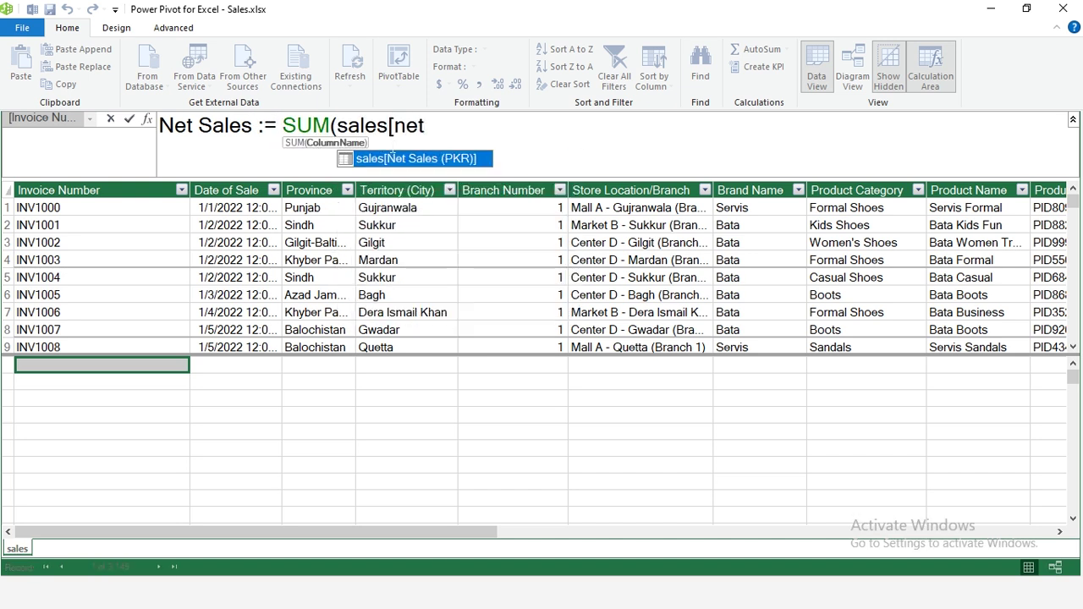
{"action": "key", "text": "Tab"}
{"action": "type", "text": ")"}
{"action": "key", "text": "Return"}
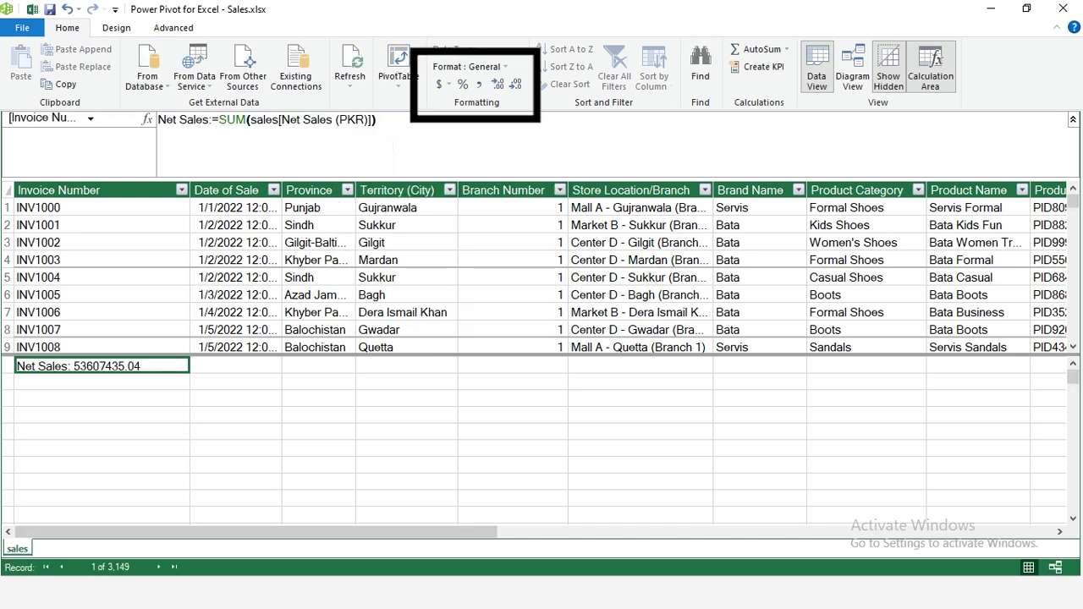
{"action": "left_click", "coordinate": [479, 84]}
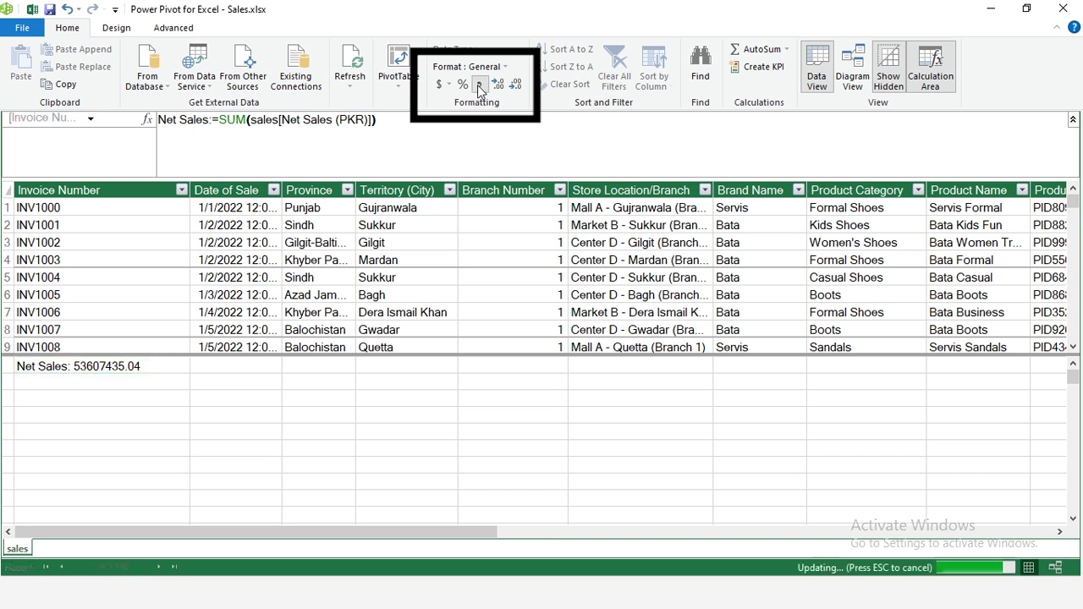
{"action": "left_click", "coordinate": [516, 84]}
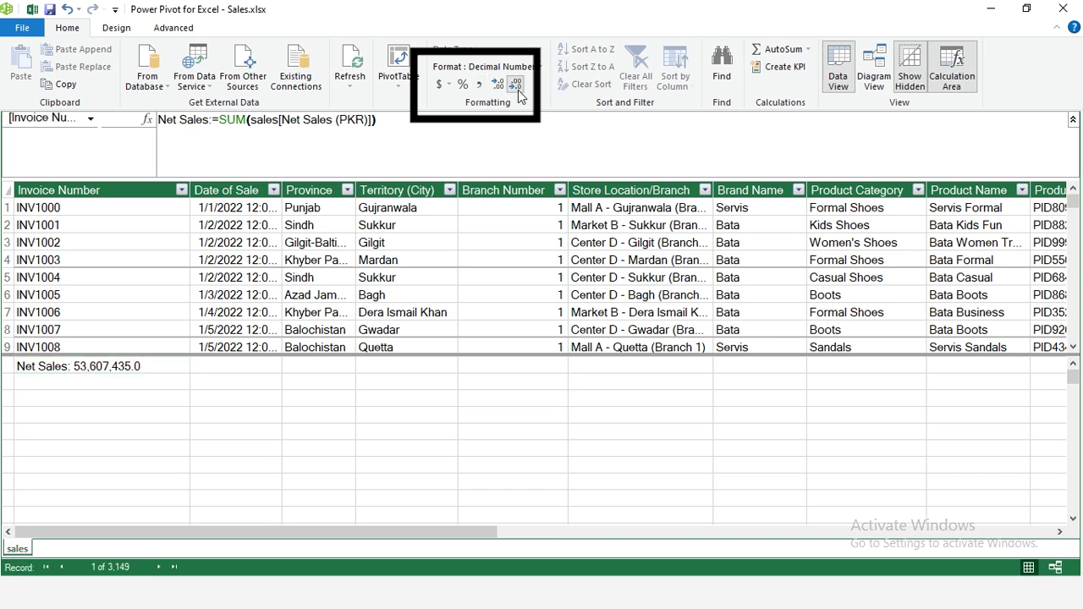
{"action": "left_click", "coordinate": [516, 84]}
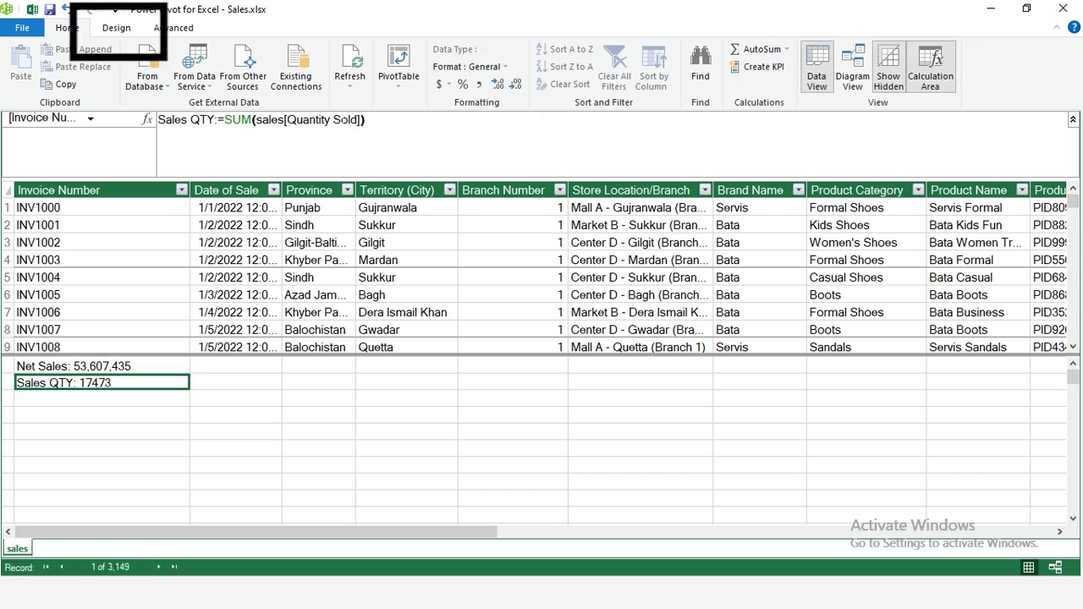
Step: Create a new Calendar date table with Day Of Week as FORMAT([Date],"DDD")
{"action": "left_click", "coordinate": [118, 33]}
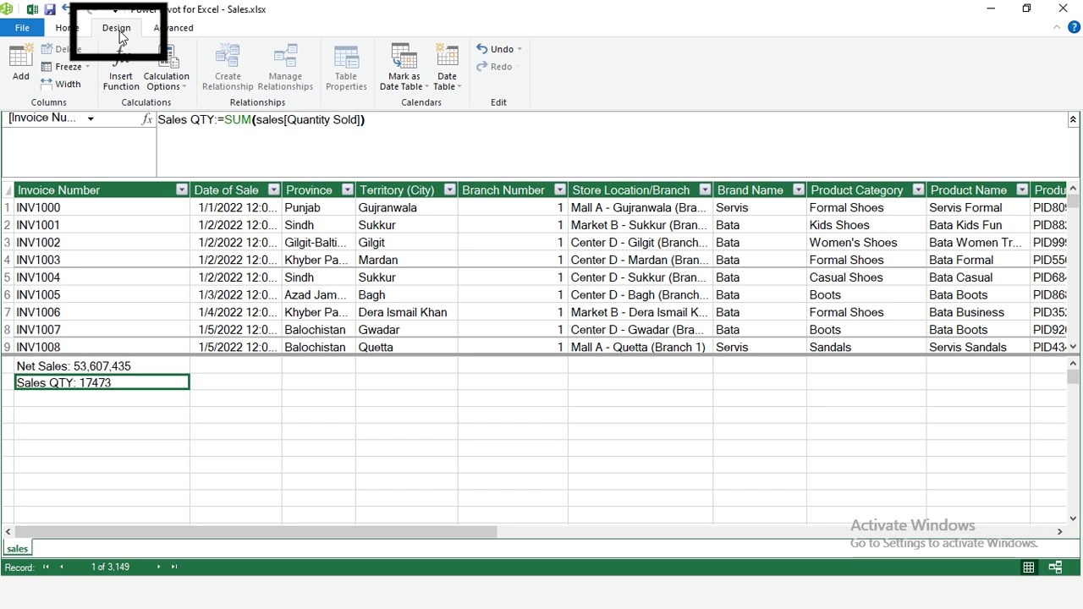
{"action": "left_click", "coordinate": [447, 81]}
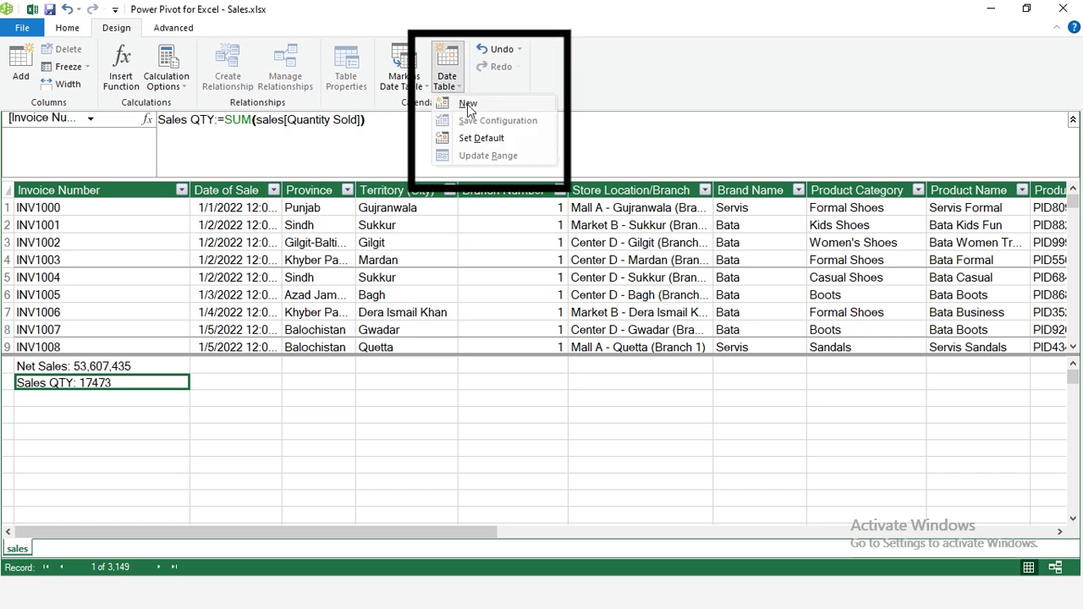
{"action": "left_click", "coordinate": [468, 104]}
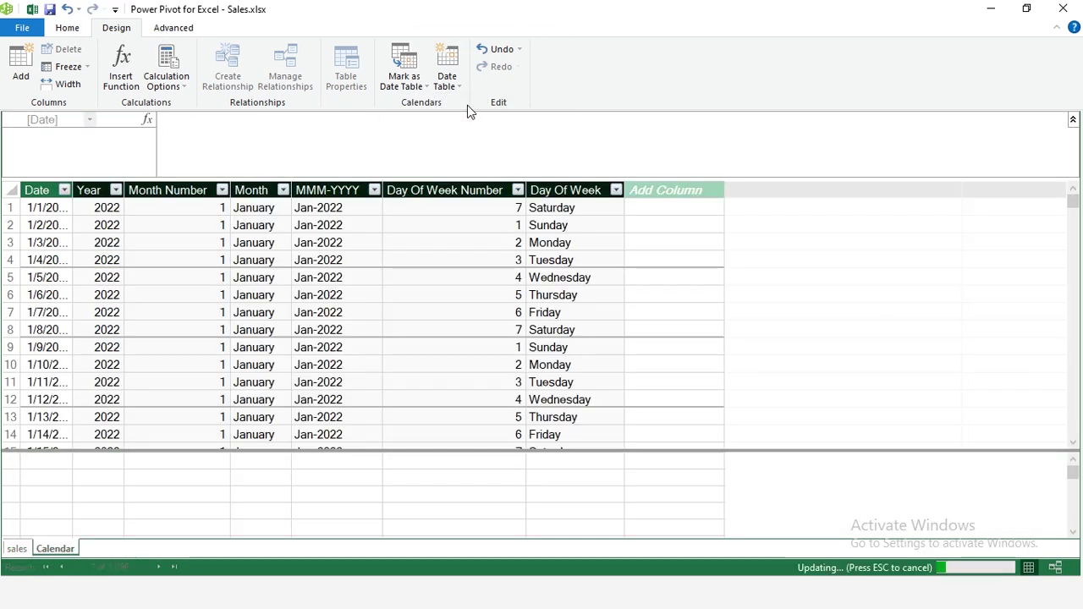
{"action": "left_click", "coordinate": [567, 208]}
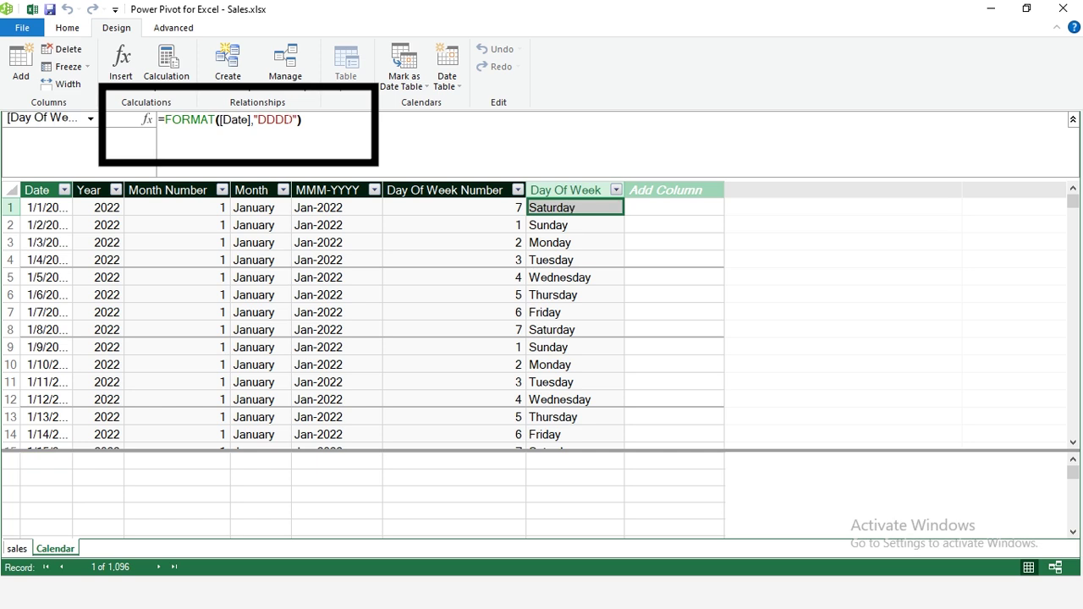
{"action": "left_click", "coordinate": [293, 119]}
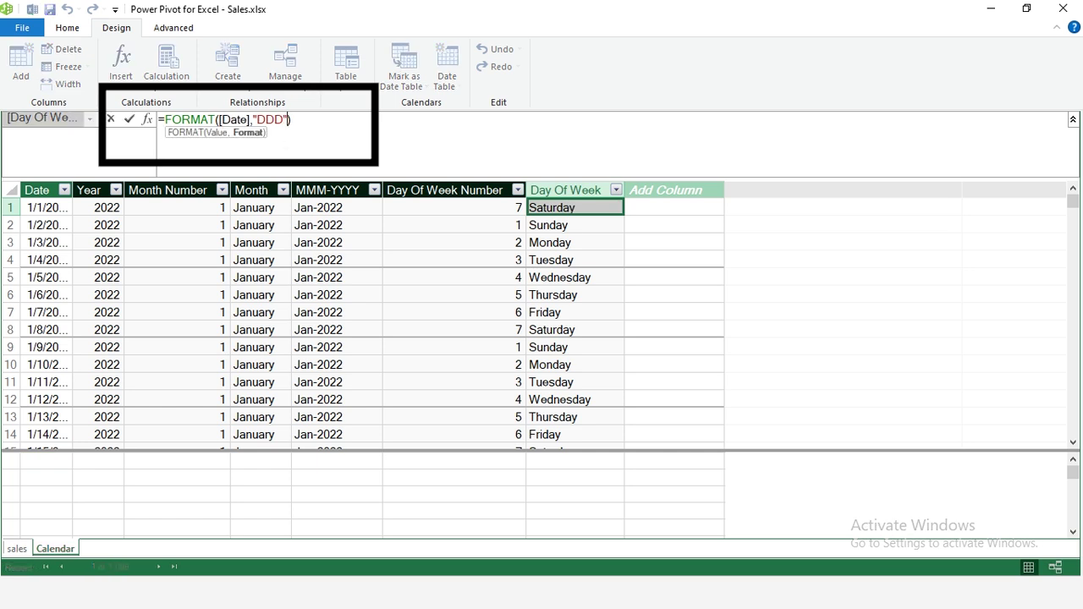
{"action": "key", "text": "Return"}
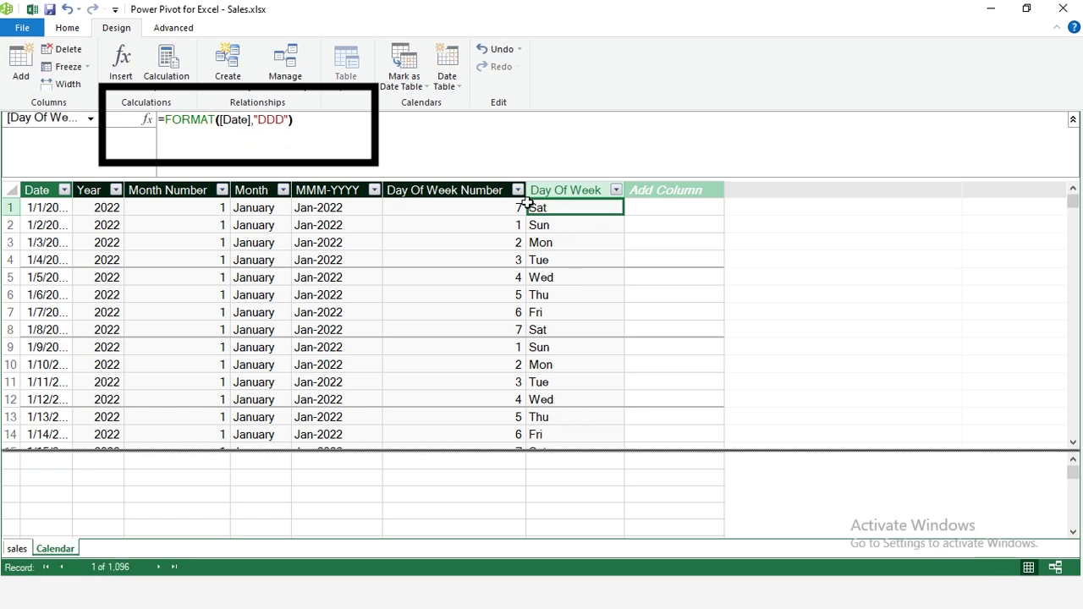
Step: Add a Day # column to Calendar with formula =DAY('Calendar'[Date])
{"action": "double_click", "coordinate": [652, 190]}
{"action": "type", "text": "Day"}
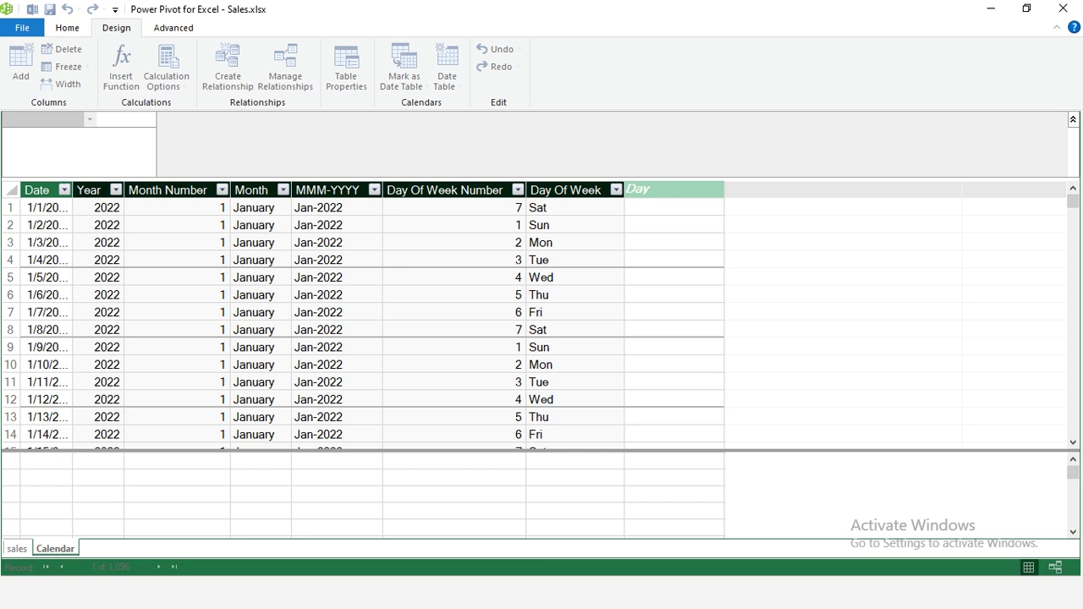
{"action": "type", "text": " #"}
{"action": "key", "text": "Return"}
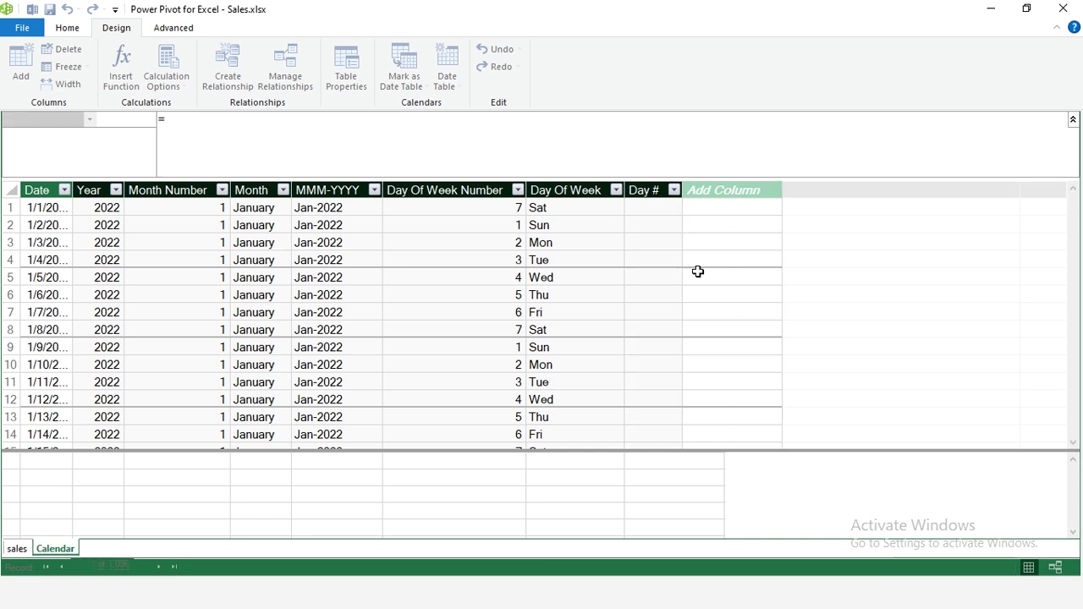
{"action": "left_click", "coordinate": [462, 129]}
{"action": "type", "text": "="}
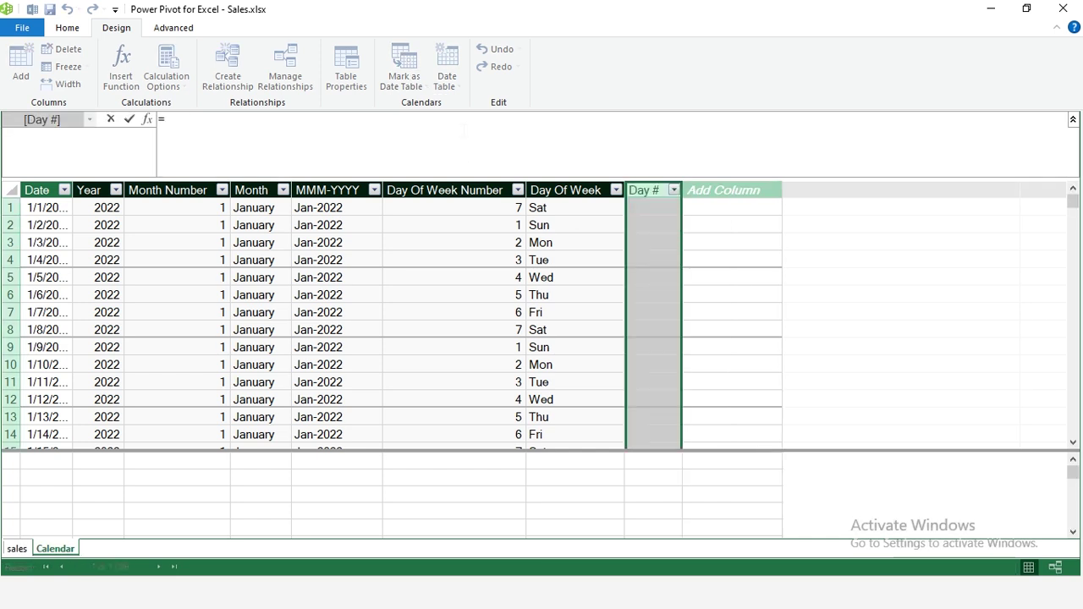
{"action": "type", "text": "Day("}
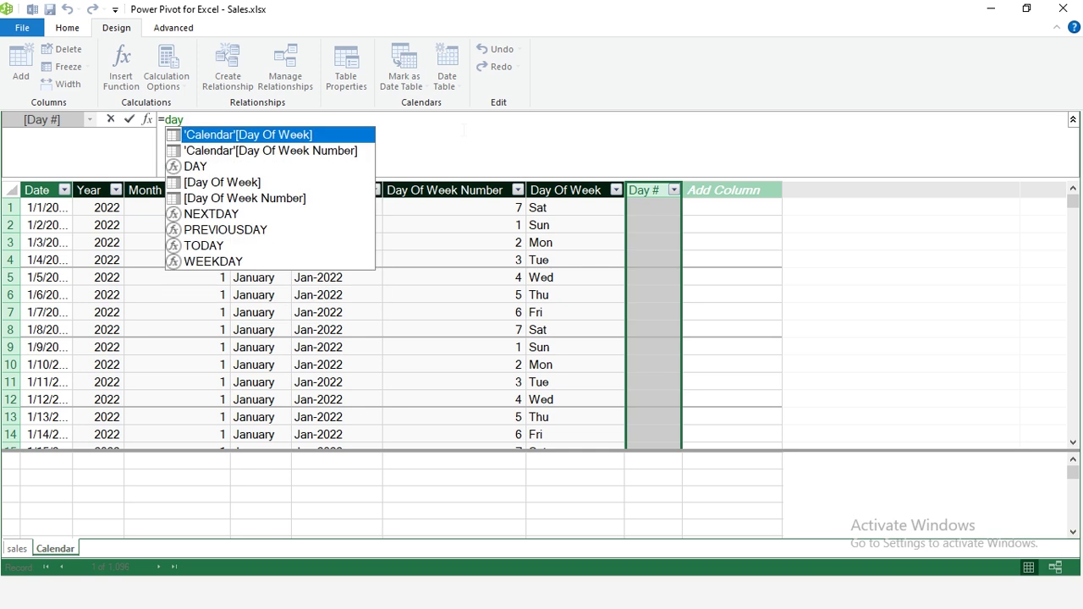
{"action": "left_click", "coordinate": [37, 188]}
{"action": "type", "text": ")"}
{"action": "key", "text": "Return"}
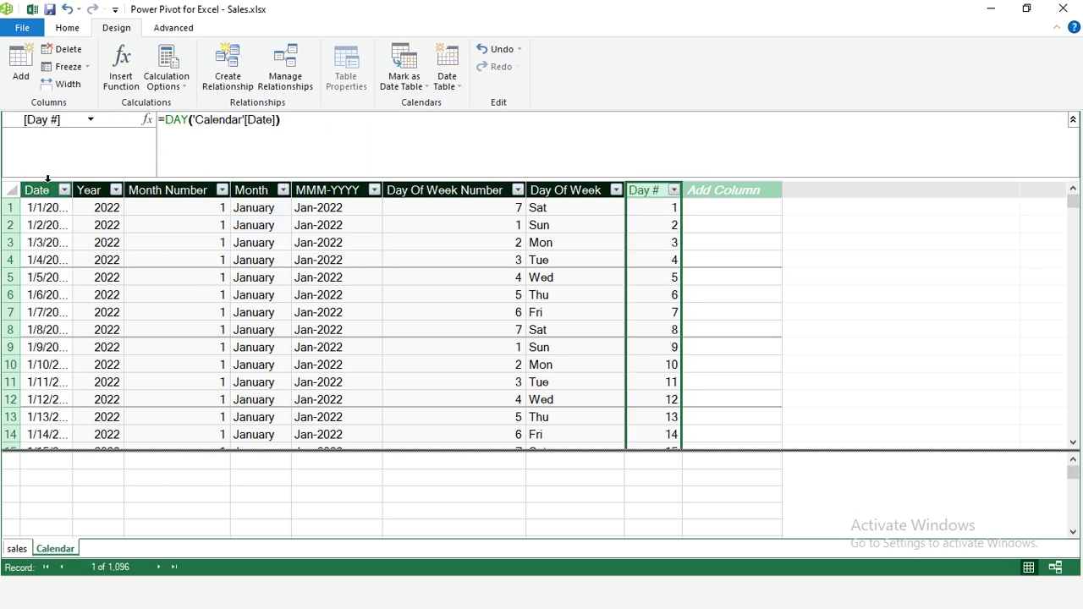
Step: In Diagram View, link sales' Date of Sale to Calendar's Date, one-to-many
{"action": "left_click", "coordinate": [73, 33]}
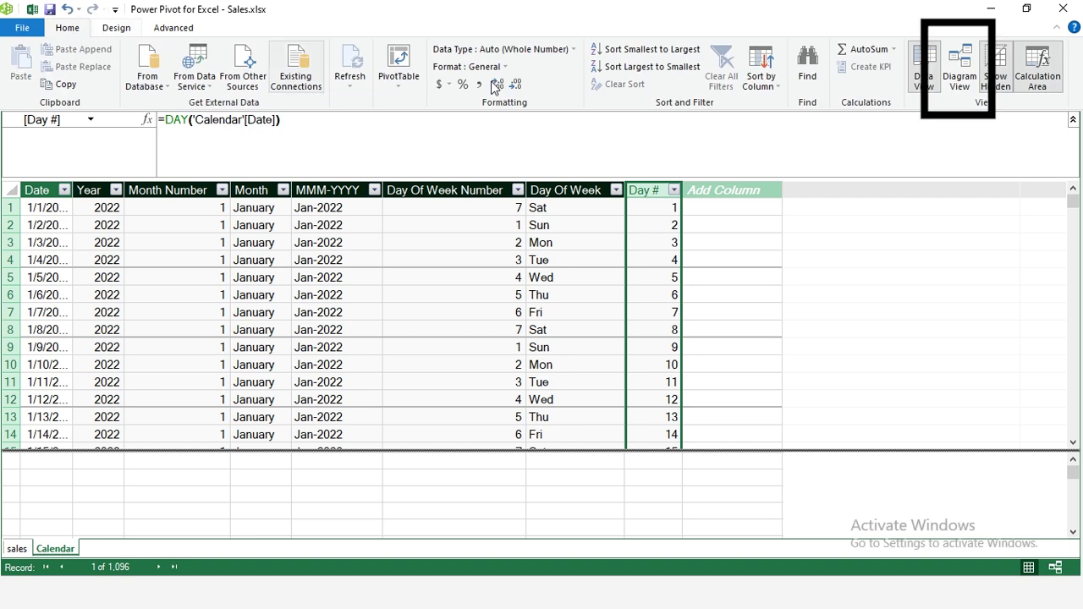
{"action": "left_click", "coordinate": [959, 72]}
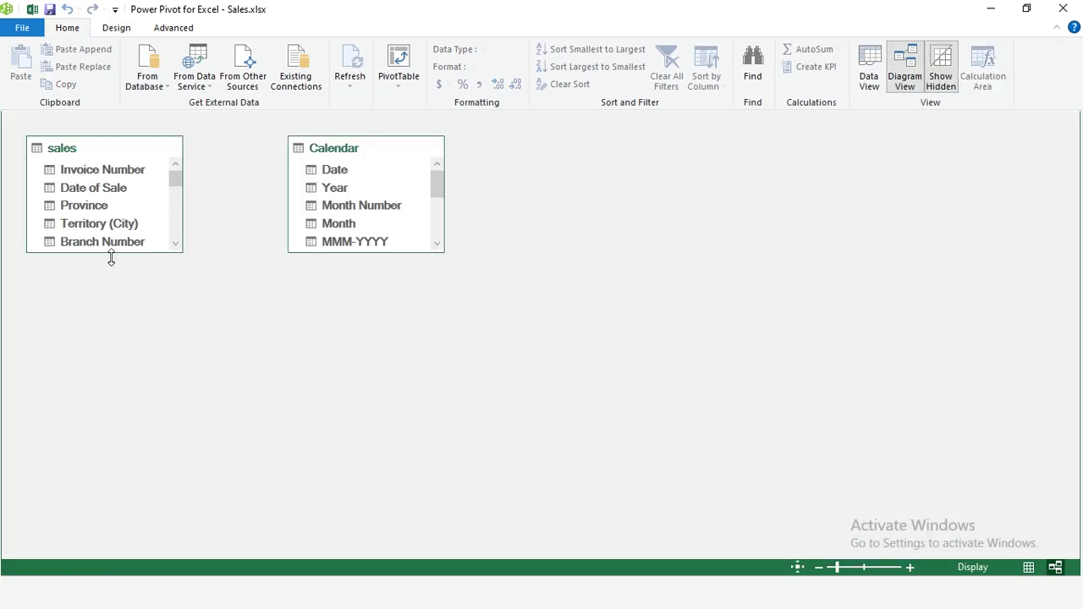
{"action": "left_click_drag", "start_coordinate": [111, 252], "coordinate": [111, 521]}
{"action": "mouse_move", "coordinate": [366, 252]}
{"action": "left_mouse_down"}
{"action": "mouse_move", "coordinate": [329, 378]}
{"action": "mouse_move", "coordinate": [365, 437]}
{"action": "left_mouse_up"}
{"action": "left_click_drag", "start_coordinate": [108, 191], "coordinate": [353, 168]}
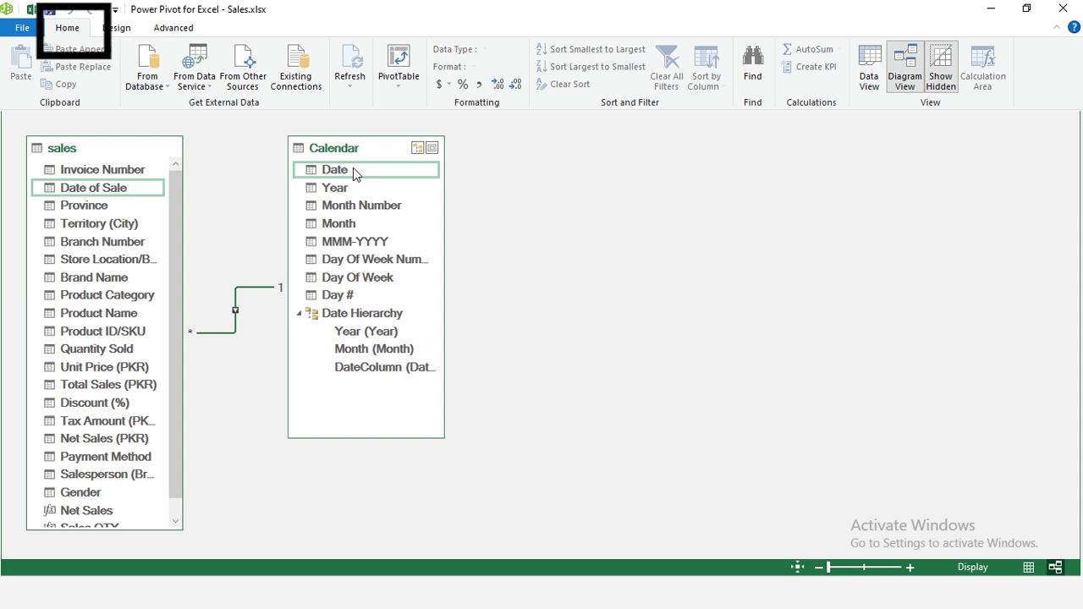
{"action": "left_click", "coordinate": [395, 90]}
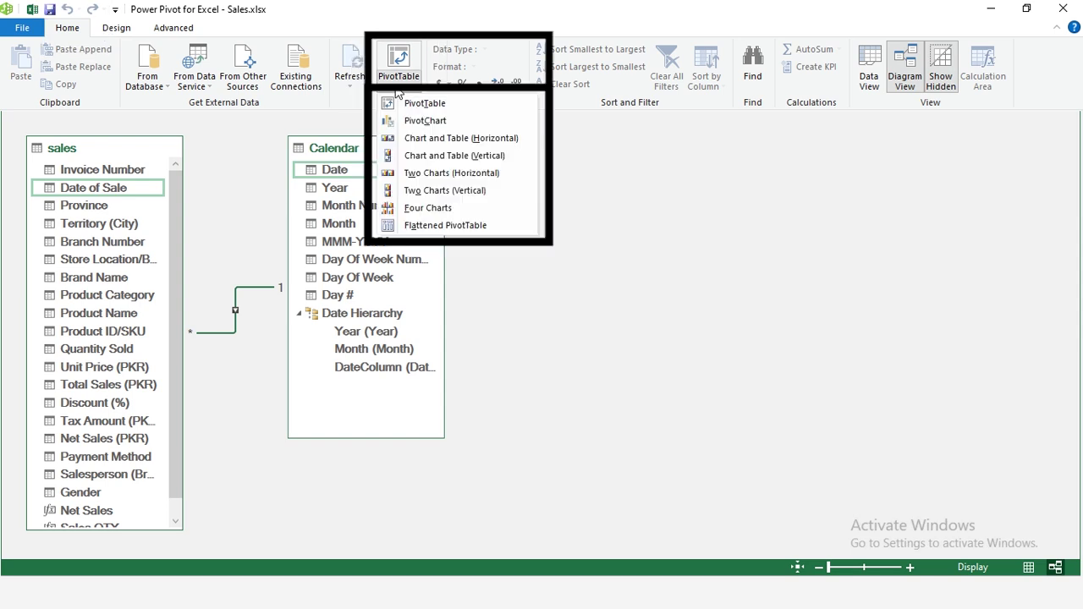
Step: Create a Data Model pivot table on a new sheet named Day Report
{"action": "left_click", "coordinate": [461, 109]}
{"action": "left_click", "coordinate": [588, 330]}
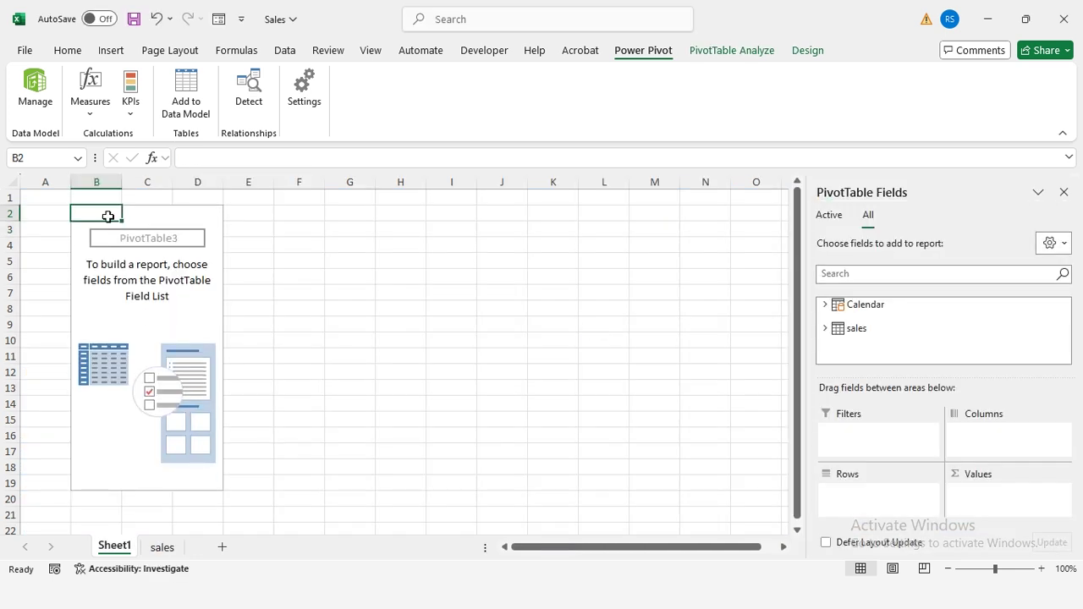
{"action": "double_click", "coordinate": [114, 547]}
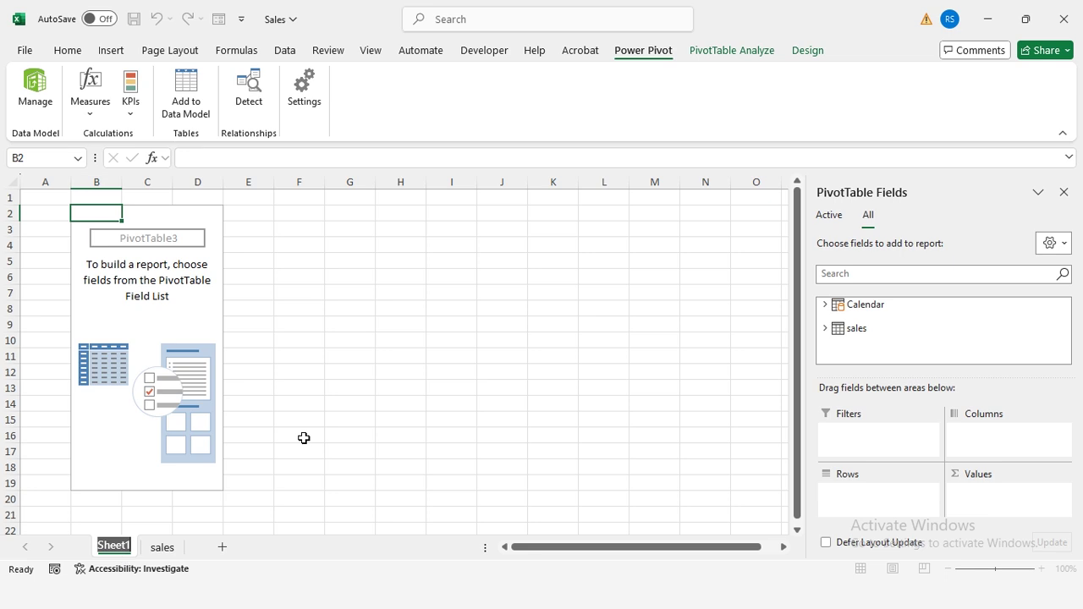
{"action": "type", "text": "Day Report"}
{"action": "key", "text": "Return"}
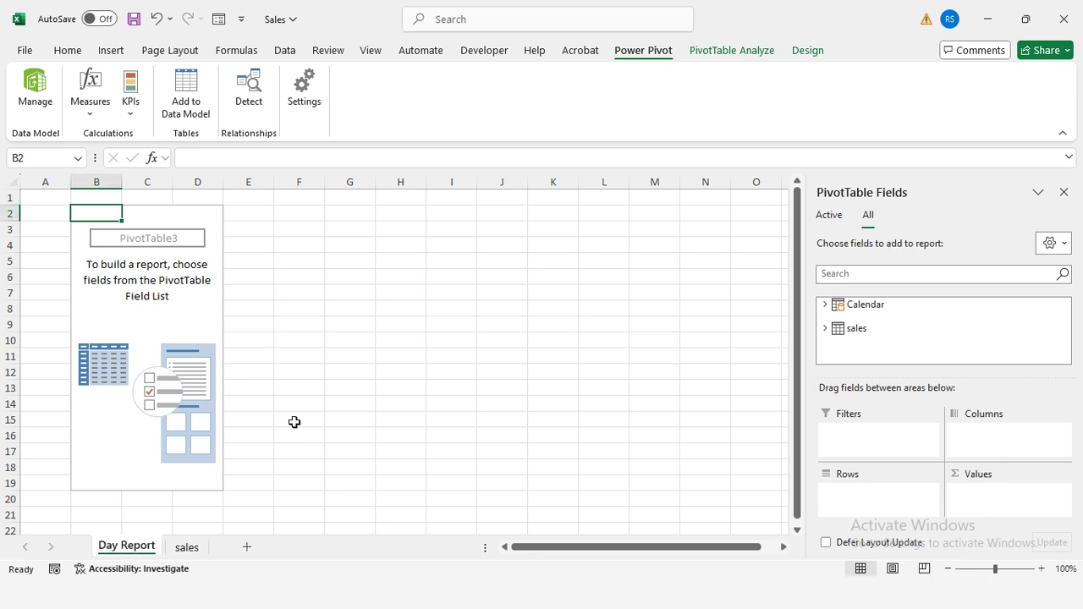
Step: Put Calendar's Day # in the pivot rows and Net Sales twice in Values
{"action": "left_click", "coordinate": [827, 305]}
{"action": "left_click", "coordinate": [840, 336]}
{"action": "scroll", "coordinate": [858, 337], "scroll_direction": "down", "scroll_amount": 1}
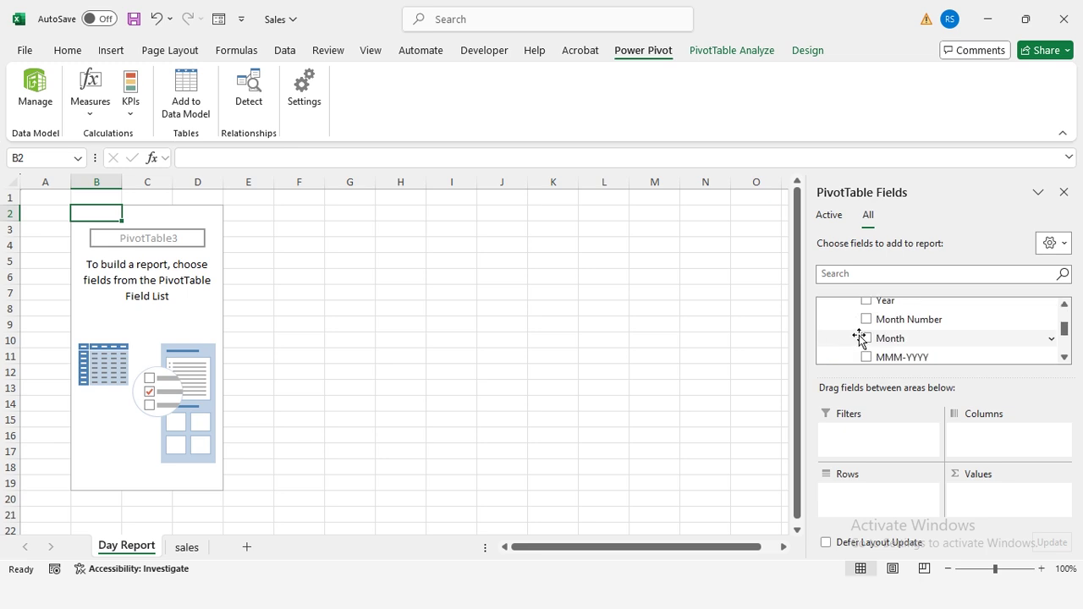
{"action": "scroll", "coordinate": [859, 337], "scroll_direction": "down", "scroll_amount": 2}
{"action": "left_click_drag", "start_coordinate": [871, 338], "coordinate": [859, 498]}
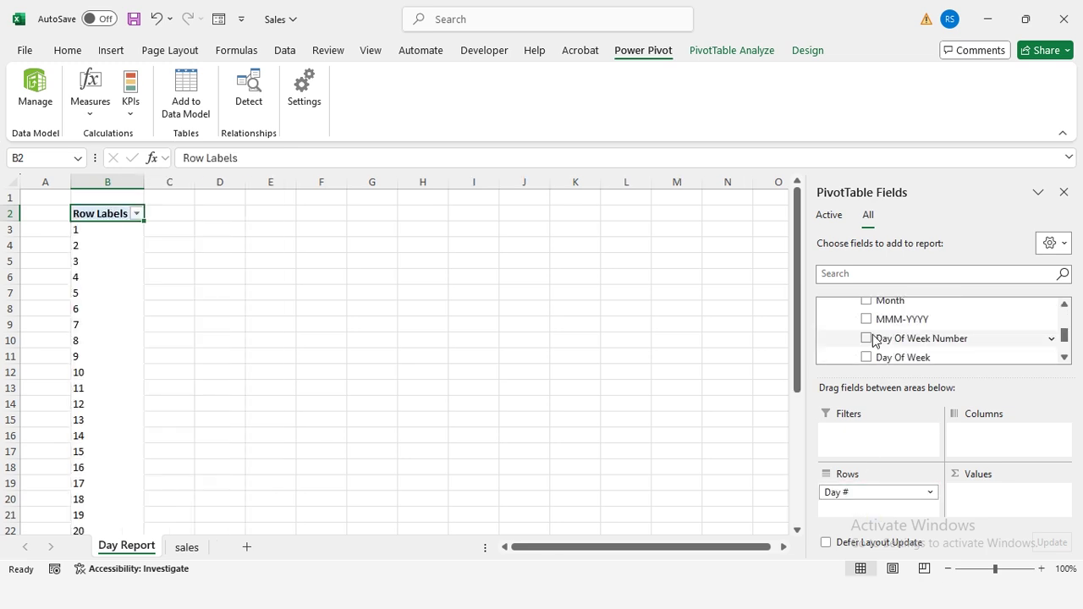
{"action": "scroll", "coordinate": [874, 338], "scroll_direction": "up", "scroll_amount": 3}
{"action": "left_click", "coordinate": [838, 308]}
{"action": "left_click", "coordinate": [822, 305]}
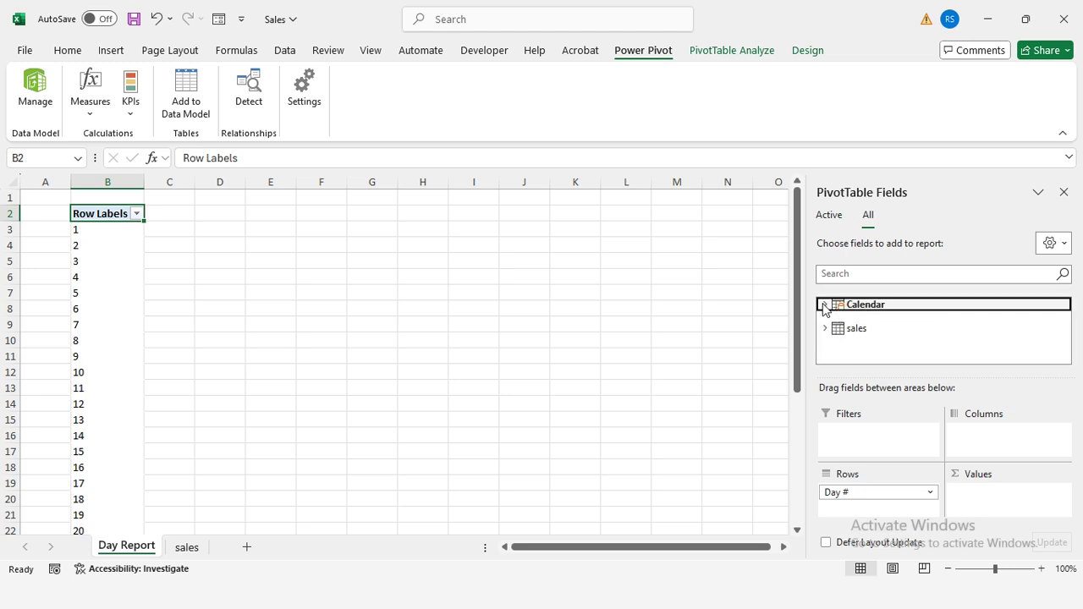
{"action": "left_click", "coordinate": [826, 328]}
{"action": "scroll", "coordinate": [865, 338], "scroll_direction": "down", "scroll_amount": 6}
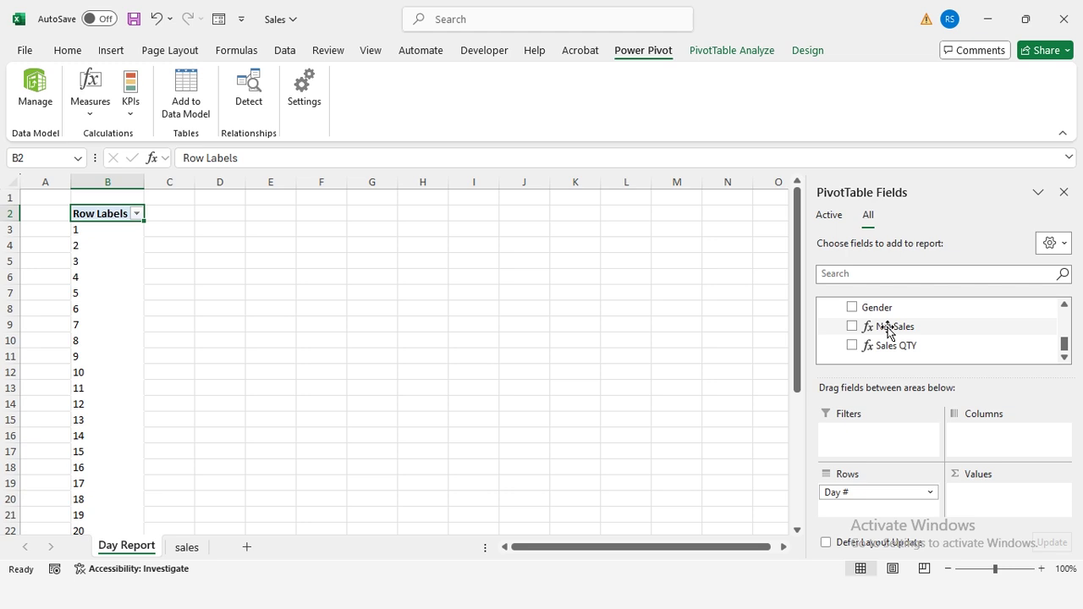
{"action": "left_click_drag", "start_coordinate": [888, 326], "coordinate": [981, 503]}
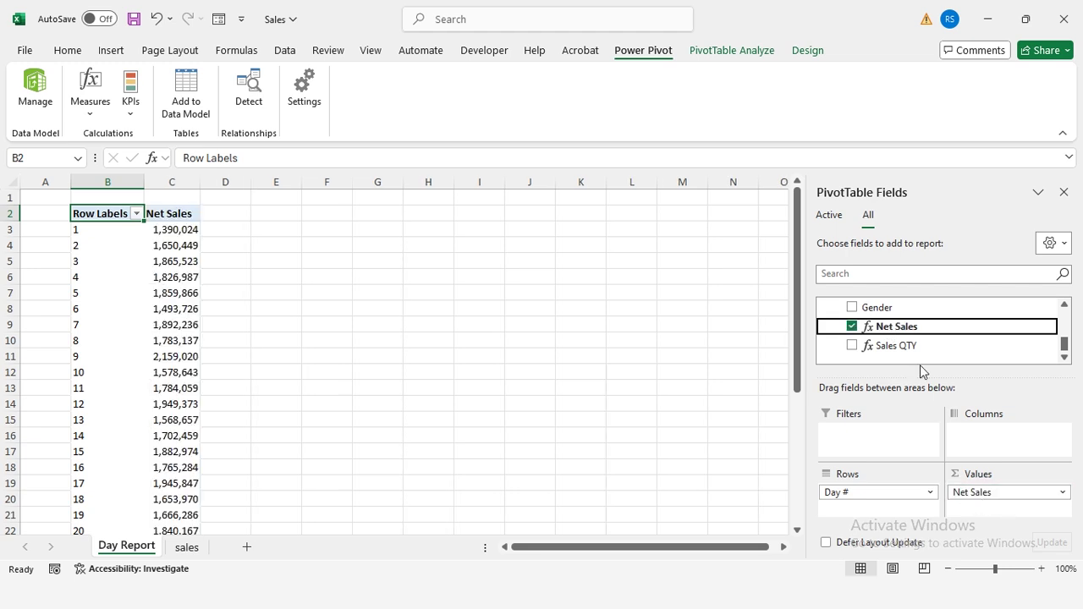
{"action": "left_click_drag", "start_coordinate": [903, 325], "coordinate": [990, 513]}
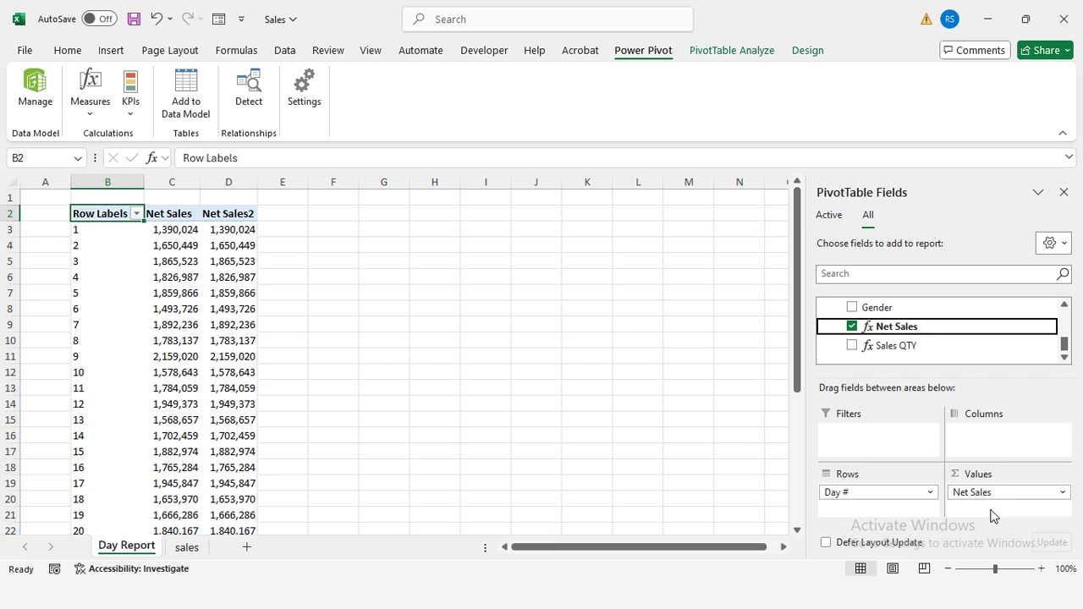
Step: Show Net Sales2 as a Running Total In, based on Day #
{"action": "left_click", "coordinate": [222, 230]}
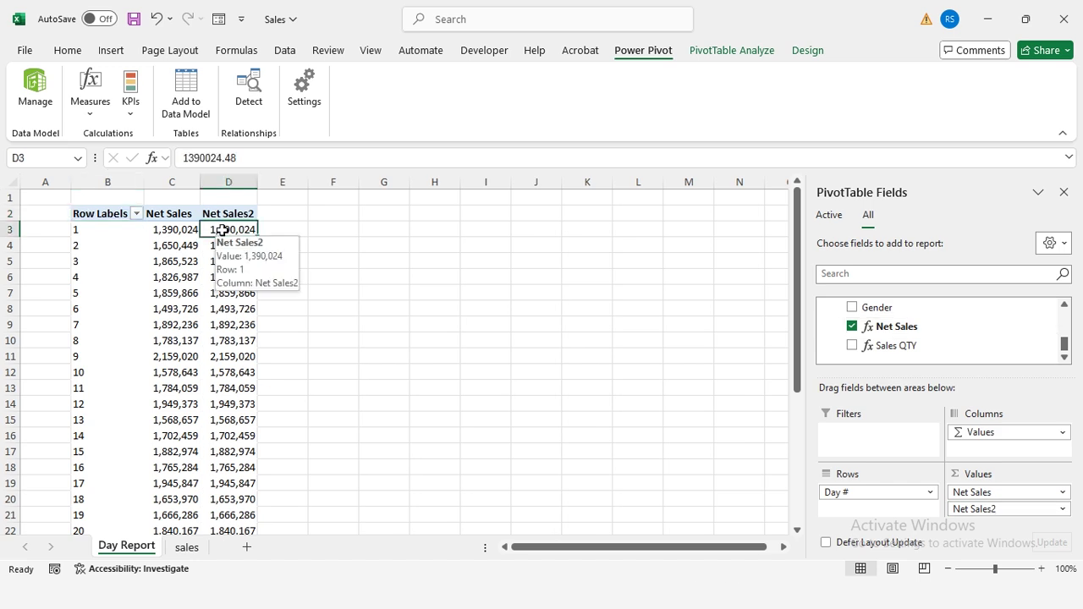
{"action": "right_click", "coordinate": [223, 230]}
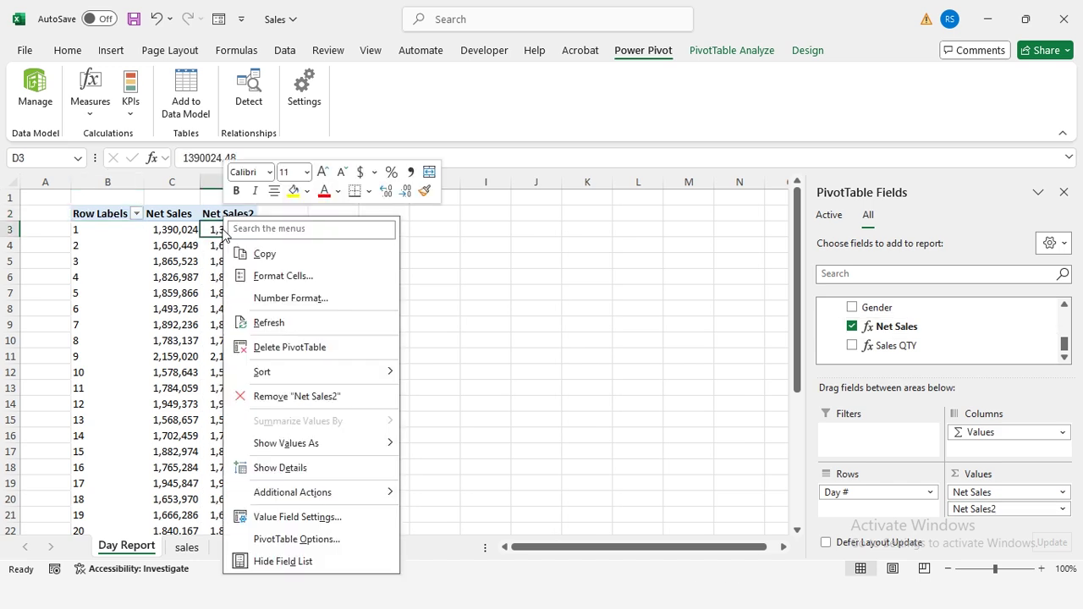
{"action": "mouse_move", "coordinate": [355, 451]}
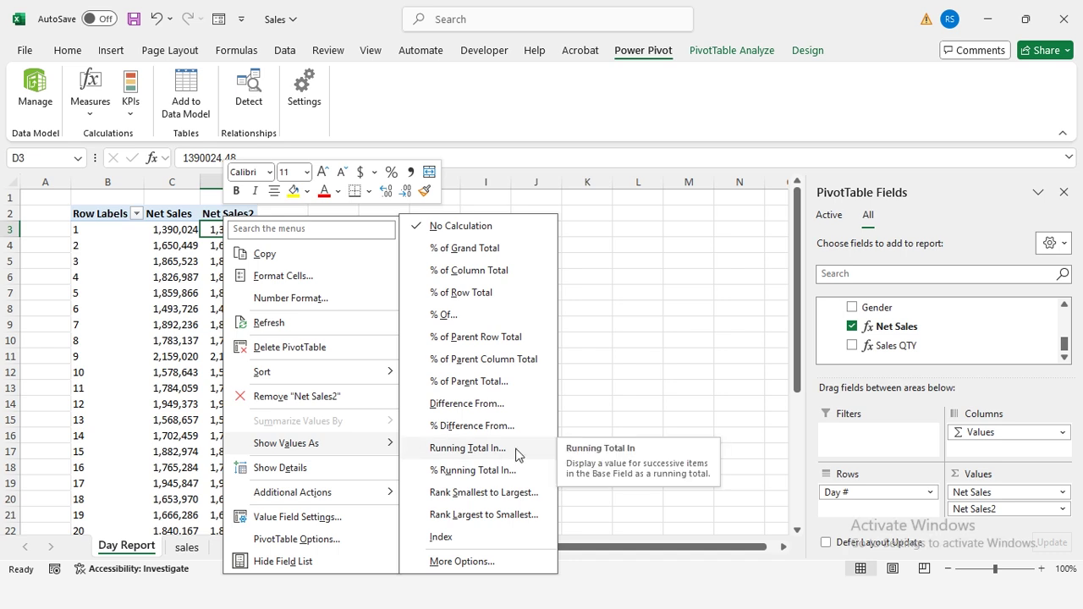
{"action": "left_click", "coordinate": [467, 448]}
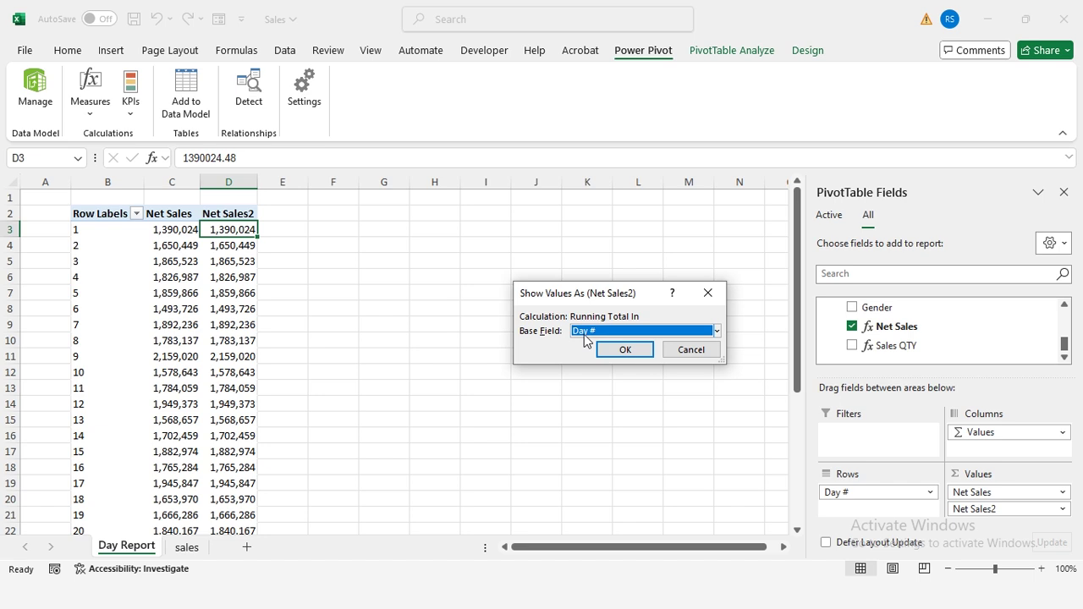
{"action": "left_click", "coordinate": [624, 349]}
Step: Rename that column header to Running Total and add Net Sales to Values again
{"action": "left_click", "coordinate": [239, 217]}
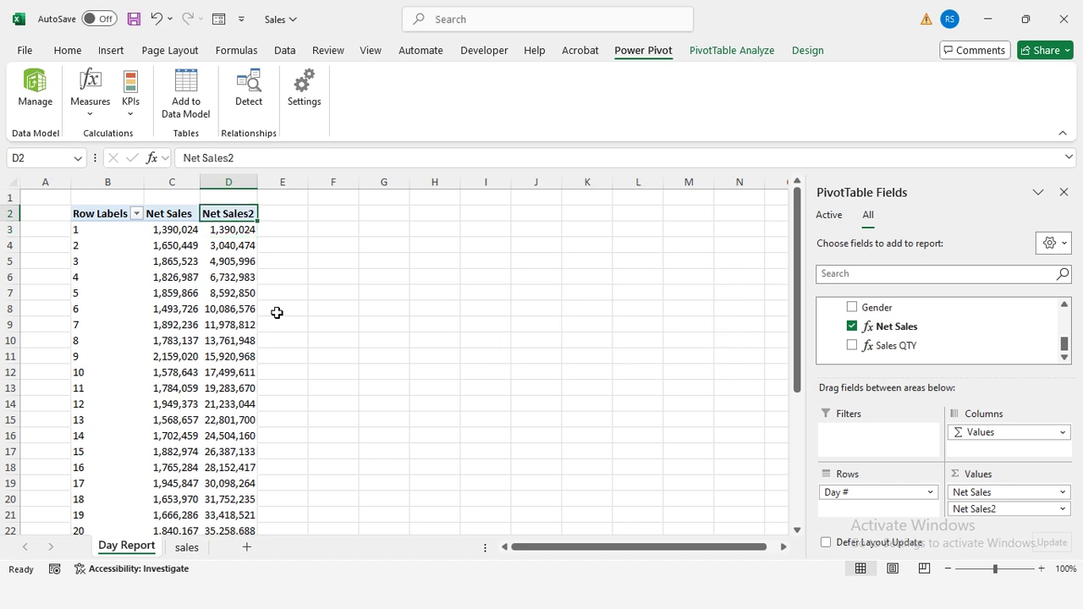
{"action": "type", "text": "Runnin"}
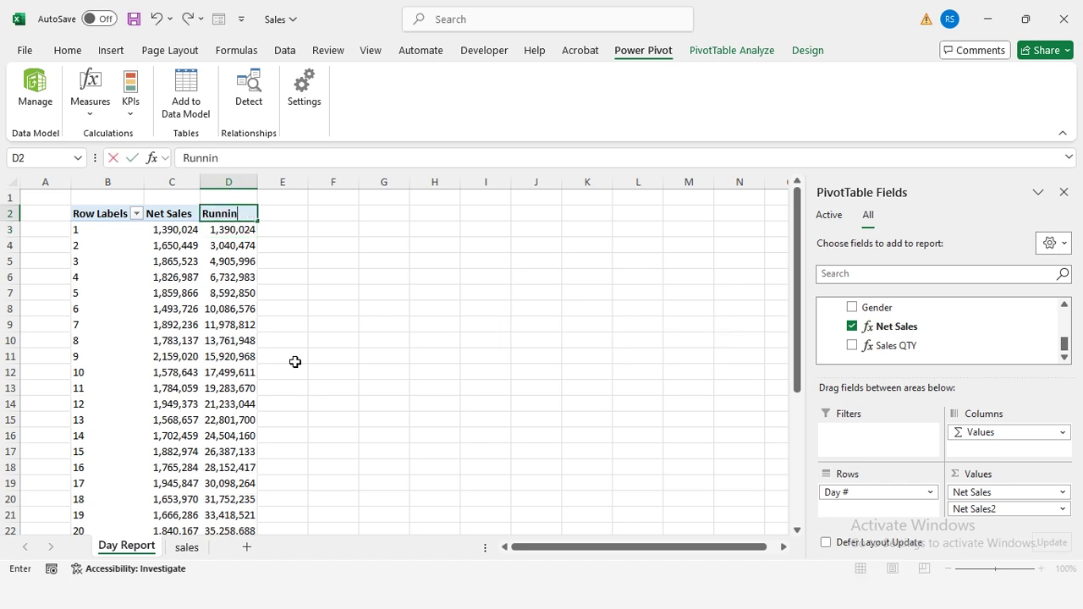
{"action": "type", "text": "g Total"}
{"action": "key", "text": "Return"}
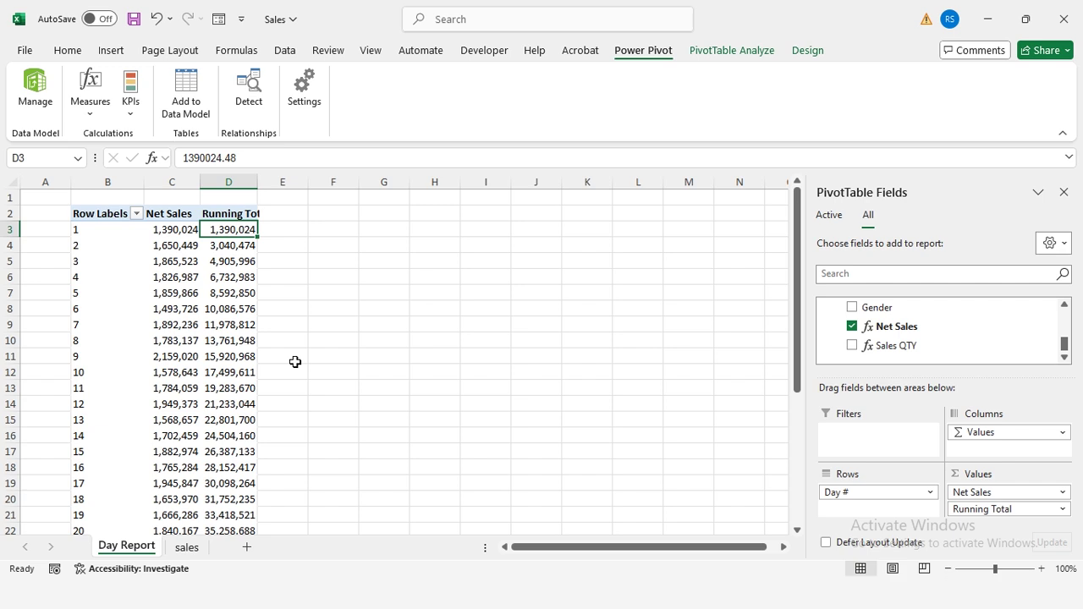
{"action": "left_click_drag", "start_coordinate": [871, 327], "coordinate": [981, 525]}
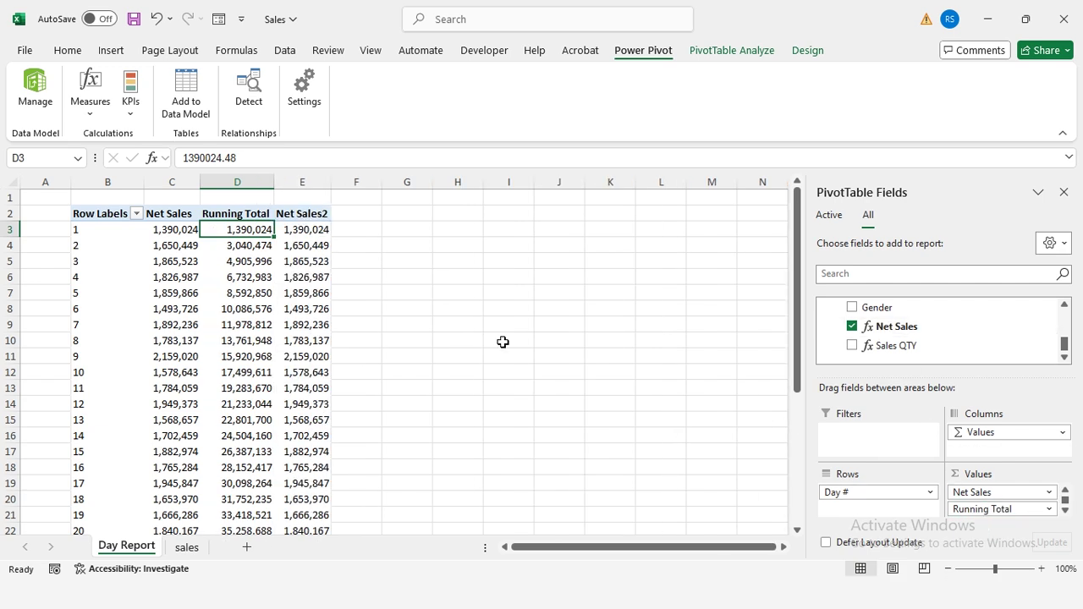
Step: Show Net Sales2 as % of Grand Total, then add a Net Sales3 values column
{"action": "right_click", "coordinate": [306, 233]}
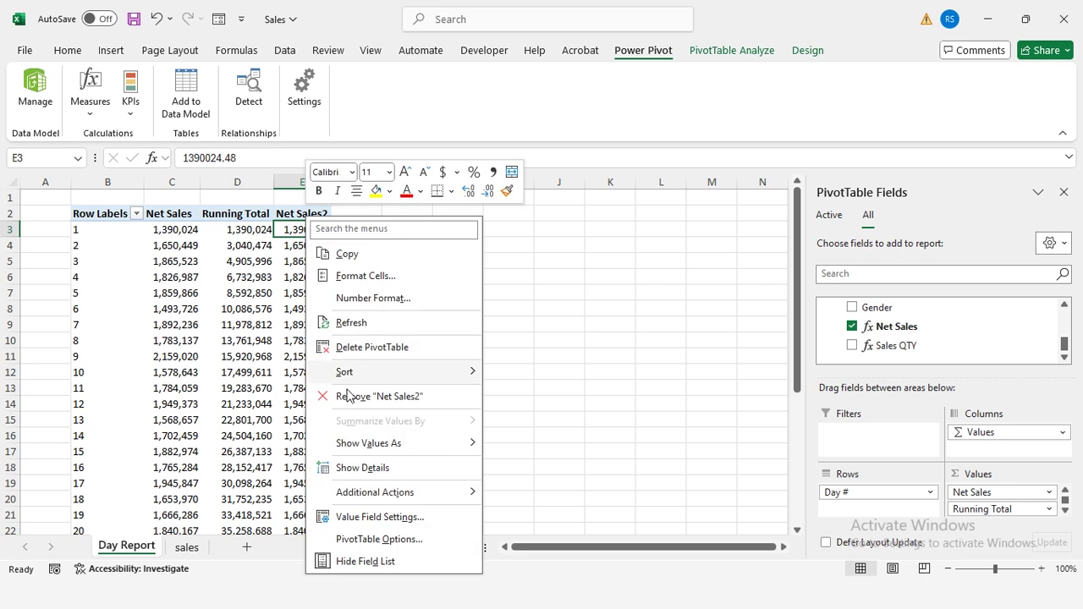
{"action": "mouse_move", "coordinate": [396, 445]}
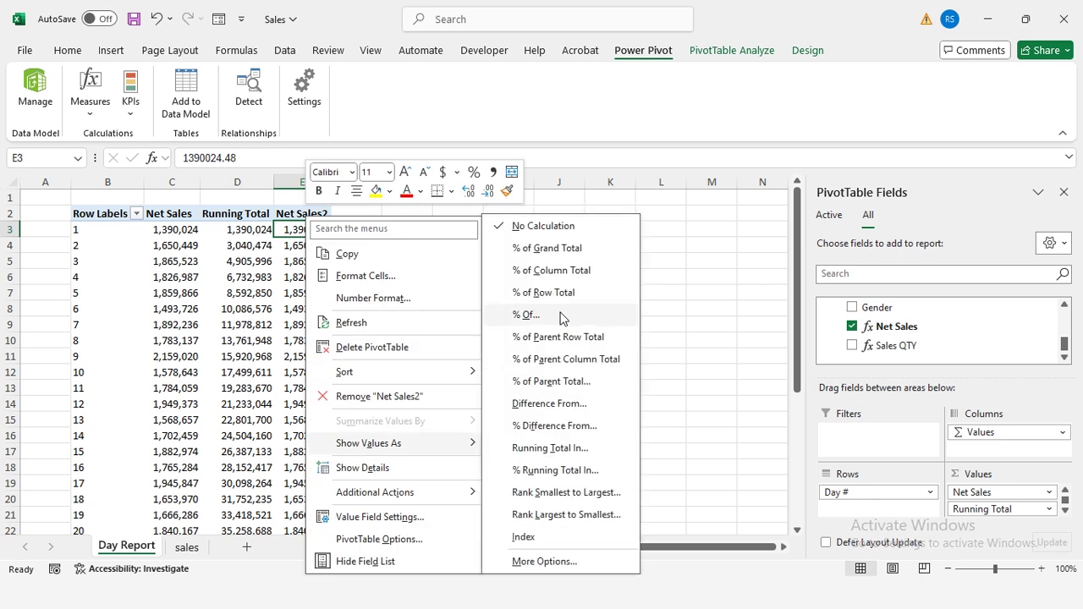
{"action": "left_click", "coordinate": [583, 248]}
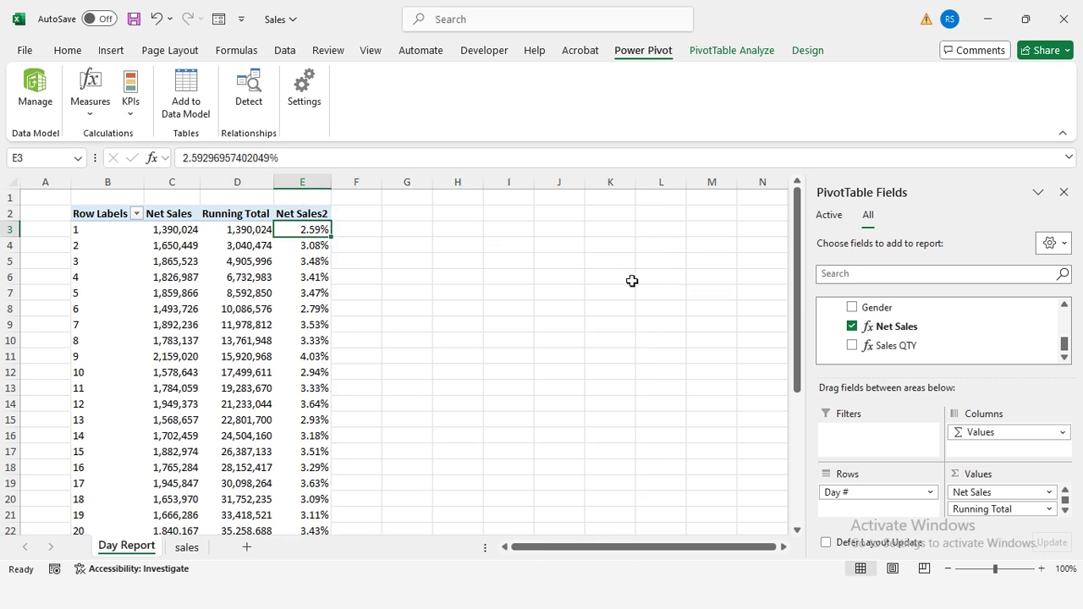
{"action": "left_click_drag", "start_coordinate": [889, 327], "coordinate": [990, 513]}
Step: Show the Net Sales3 values as the difference from the previous day
{"action": "left_click", "coordinate": [355, 230]}
{"action": "right_click", "coordinate": [355, 230]}
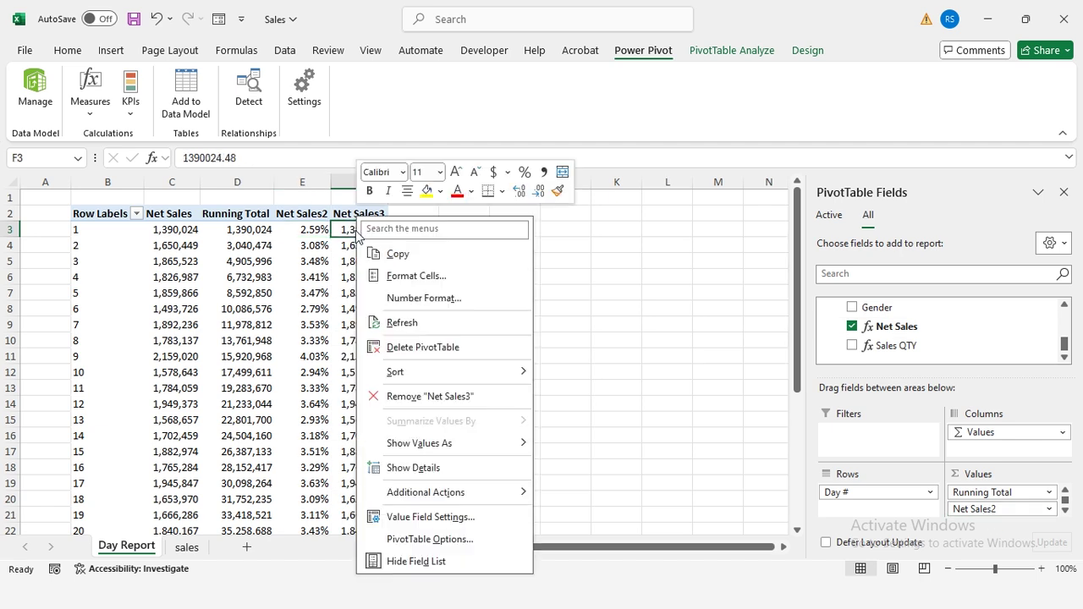
{"action": "mouse_move", "coordinate": [452, 444]}
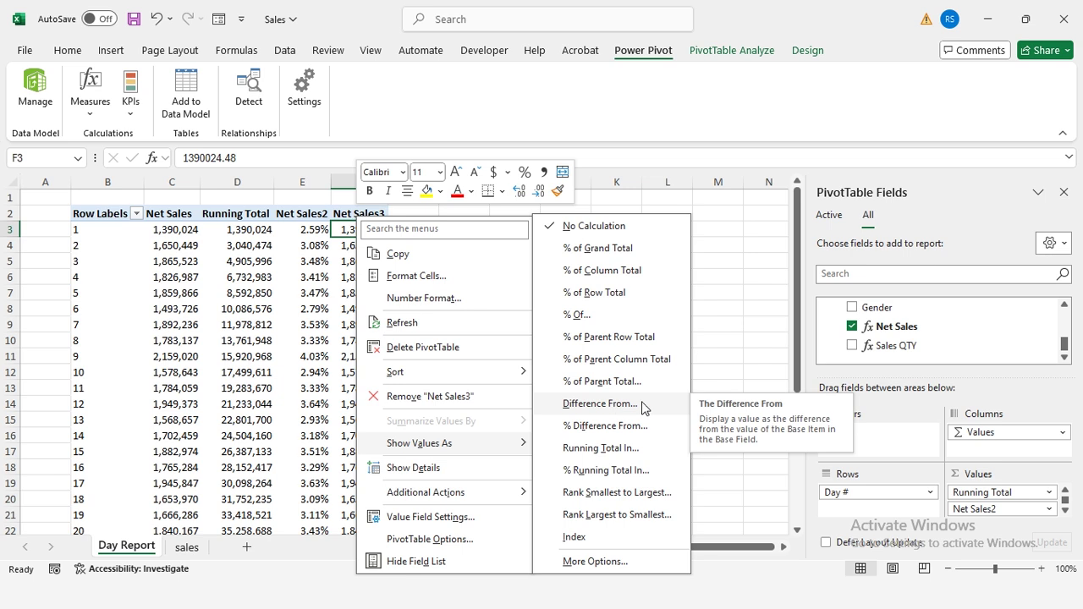
{"action": "left_click", "coordinate": [641, 404]}
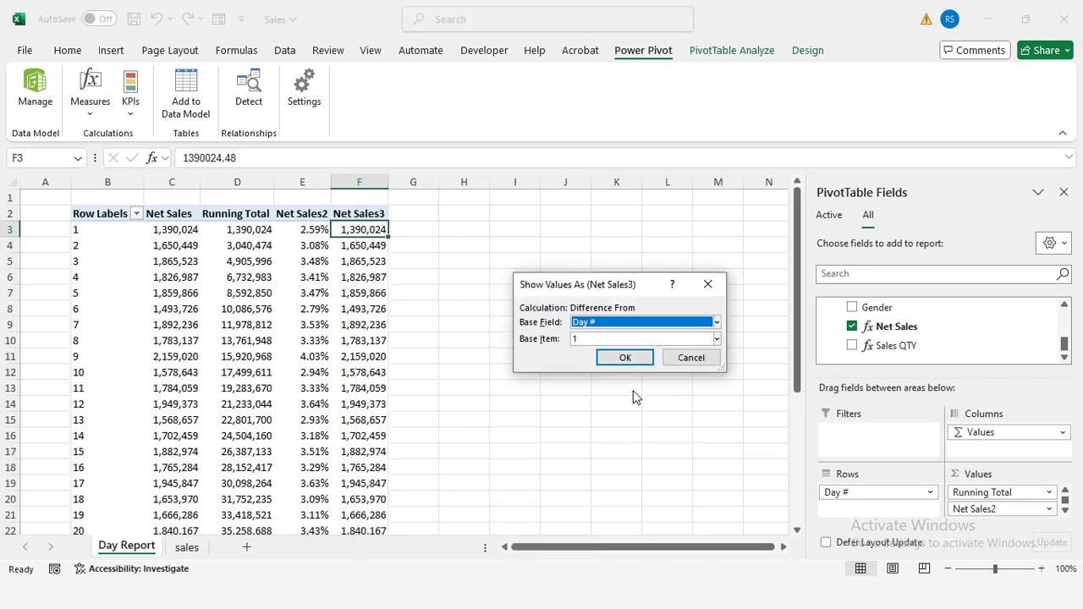
{"action": "left_click", "coordinate": [716, 339]}
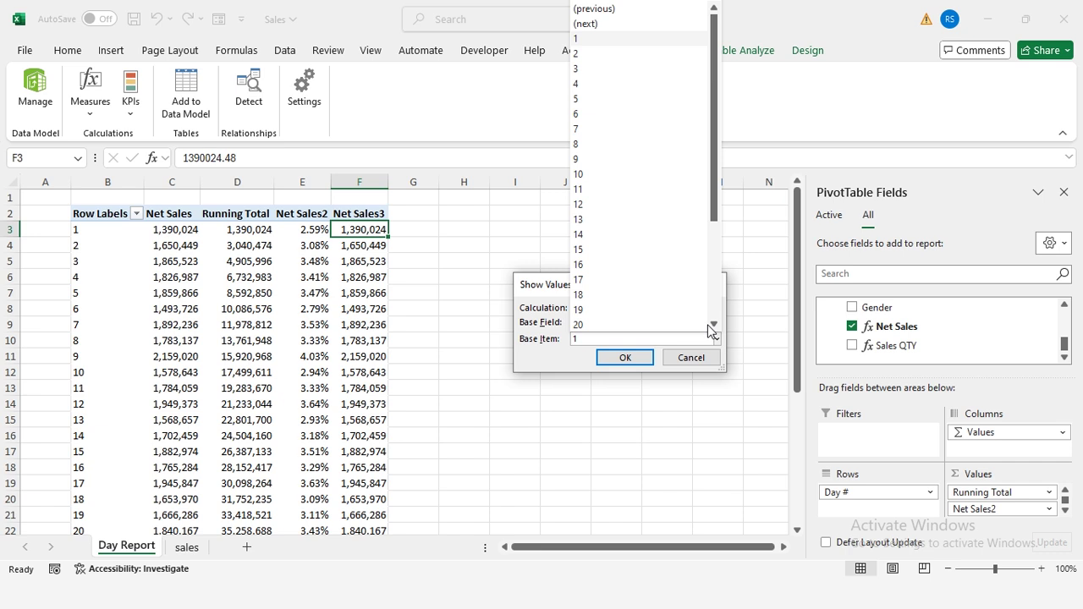
{"action": "left_click", "coordinate": [602, 10]}
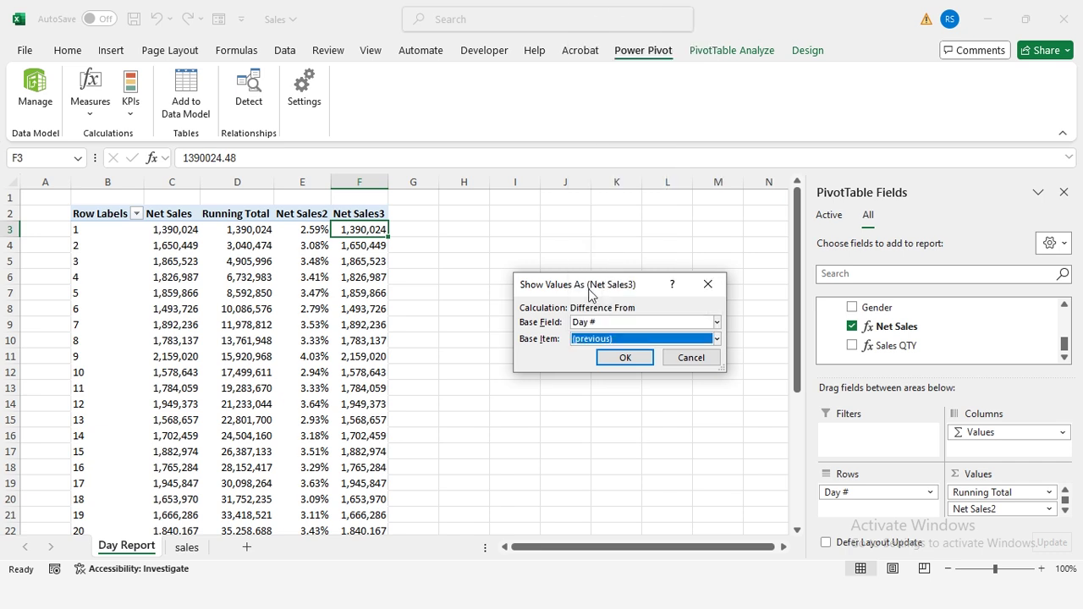
{"action": "left_click", "coordinate": [626, 360]}
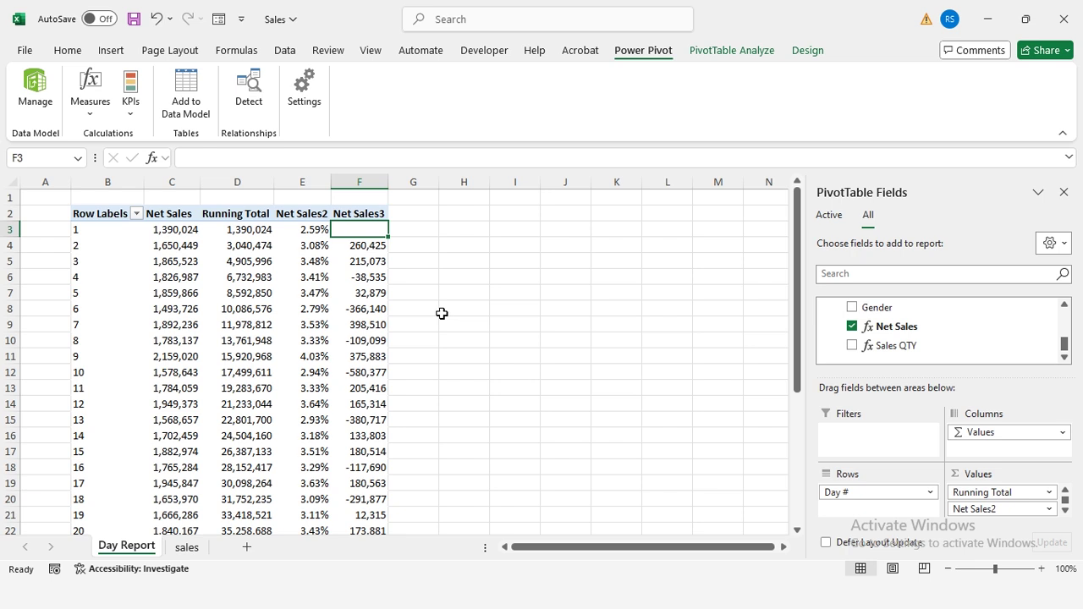
Step: Rename the value headers to 'Growth Decline' and '% Margin'
{"action": "key", "text": "Up"}
{"action": "type", "text": "Growth Decl"}
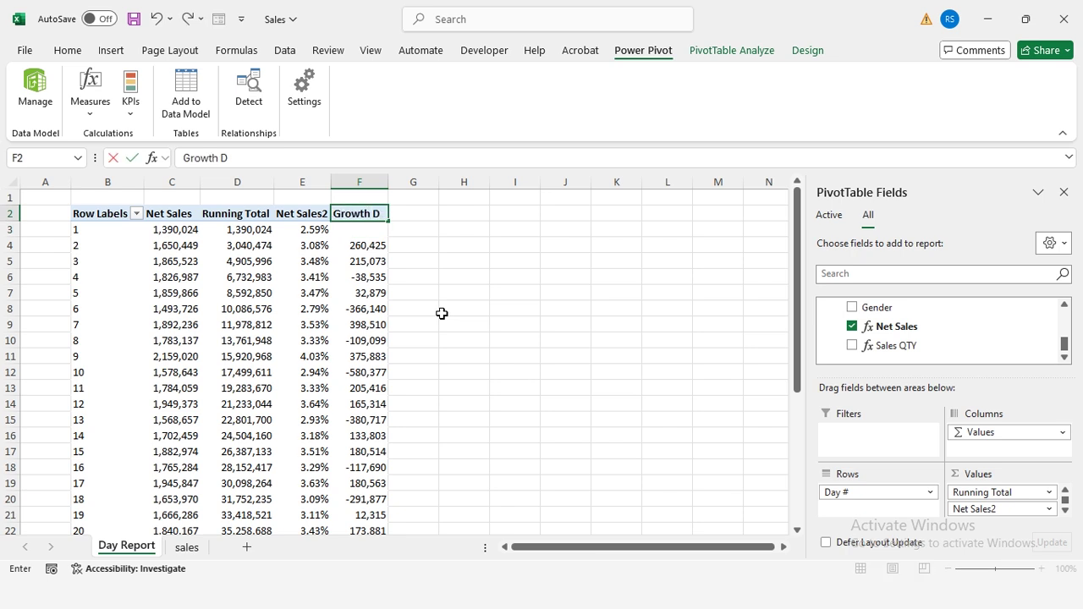
{"action": "key", "text": "Left"}
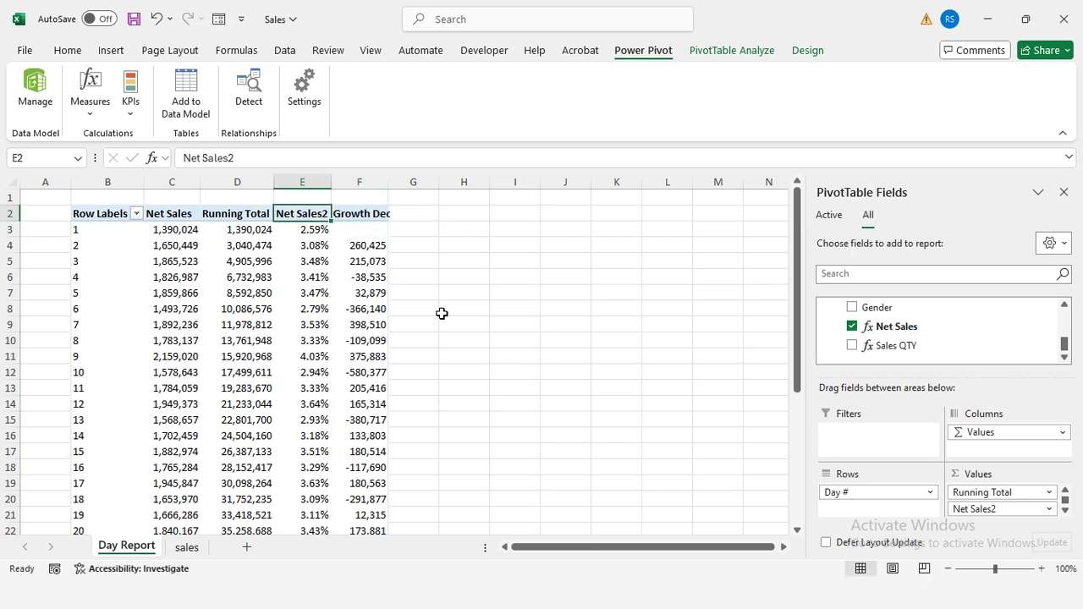
{"action": "type", "text": "%"}
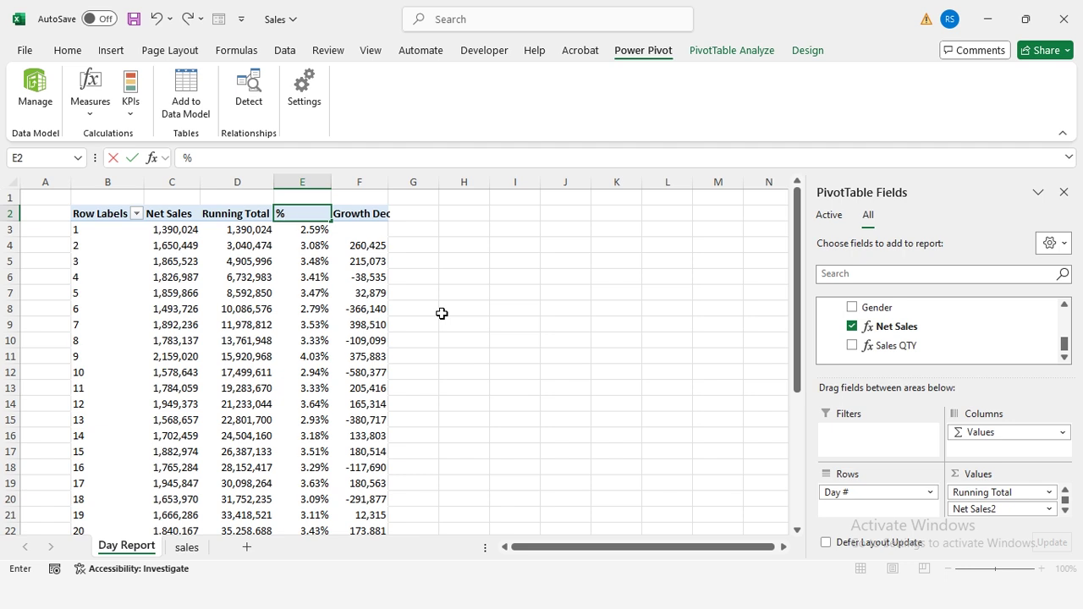
{"action": "type", "text": " Margin"}
{"action": "key", "text": "Return"}
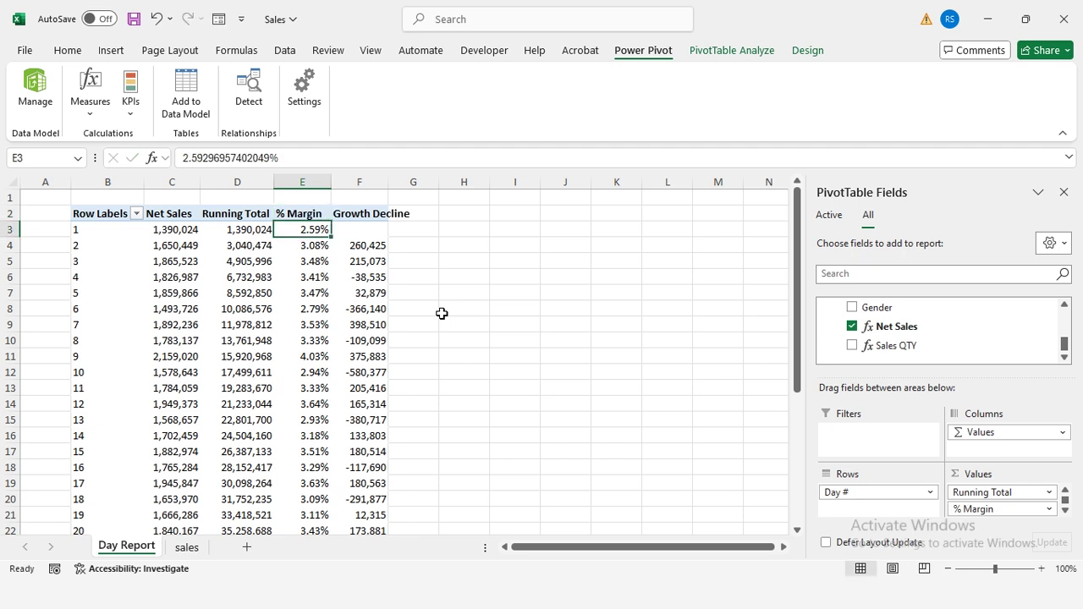
Step: Wrap the header row 2 text and center it horizontally and vertically
{"action": "left_click", "coordinate": [10, 213]}
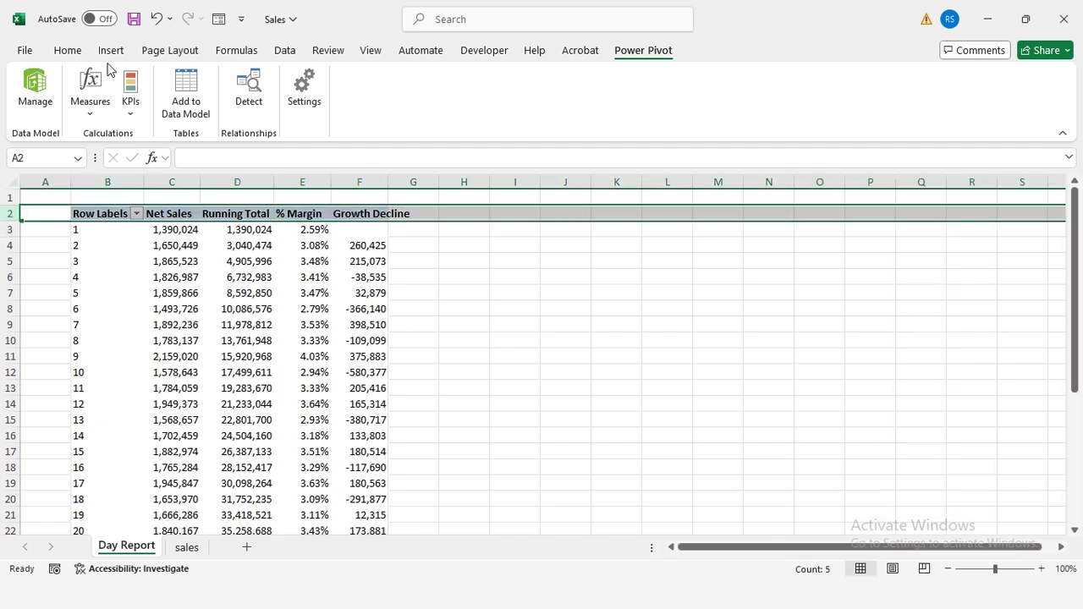
{"action": "left_click", "coordinate": [68, 53]}
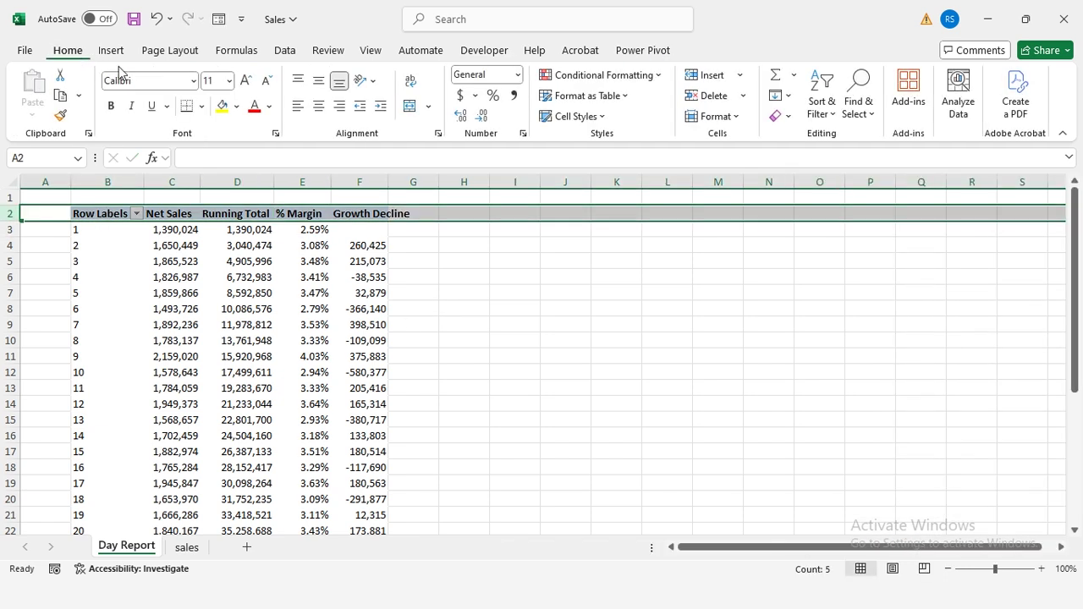
{"action": "left_click", "coordinate": [412, 88]}
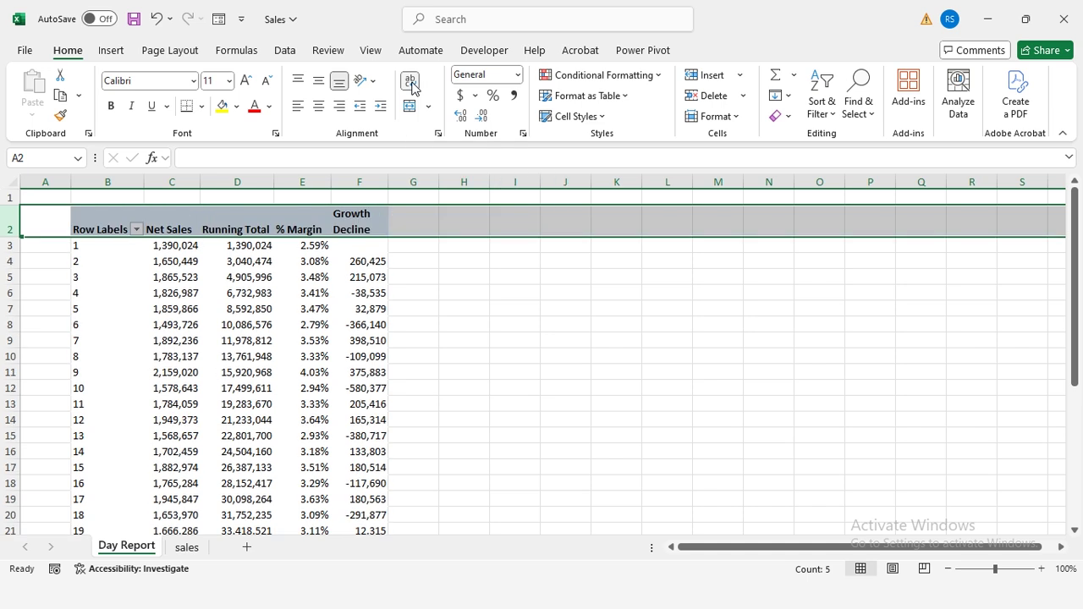
{"action": "left_click", "coordinate": [319, 107]}
{"action": "left_click", "coordinate": [318, 80]}
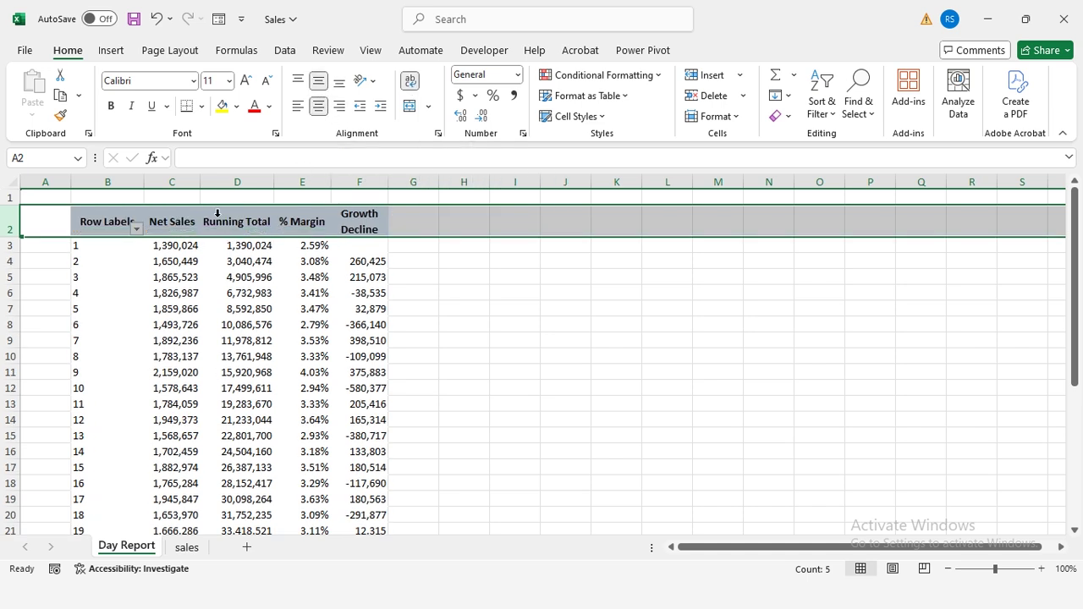
Step: Set columns C through F to a width of 11
{"action": "left_click", "coordinate": [185, 221]}
{"action": "left_click_drag", "start_coordinate": [187, 182], "coordinate": [362, 176]}
{"action": "right_click", "coordinate": [364, 178]}
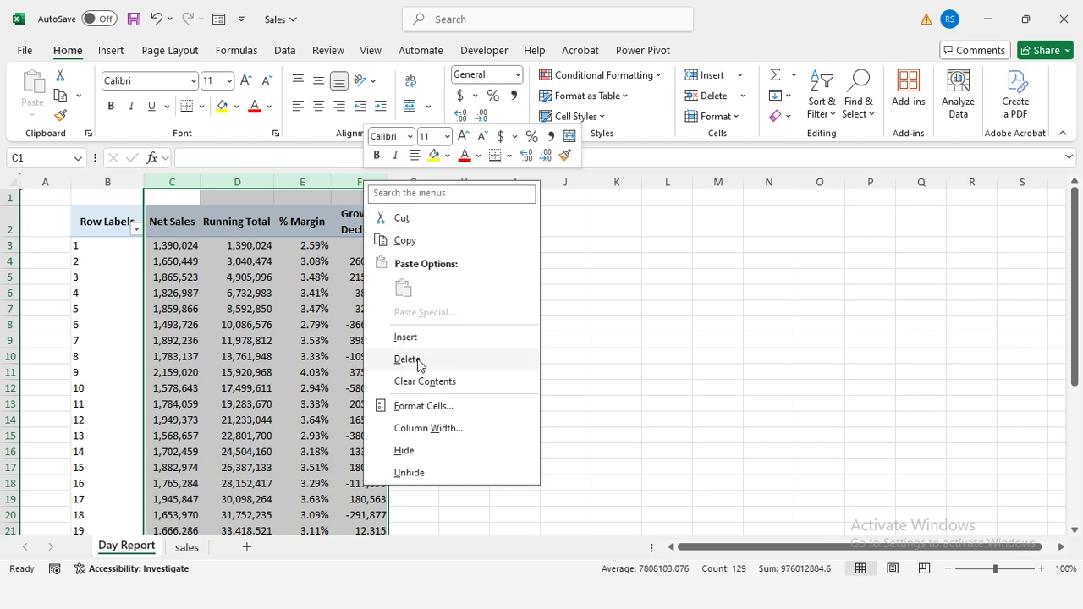
{"action": "left_click", "coordinate": [466, 428]}
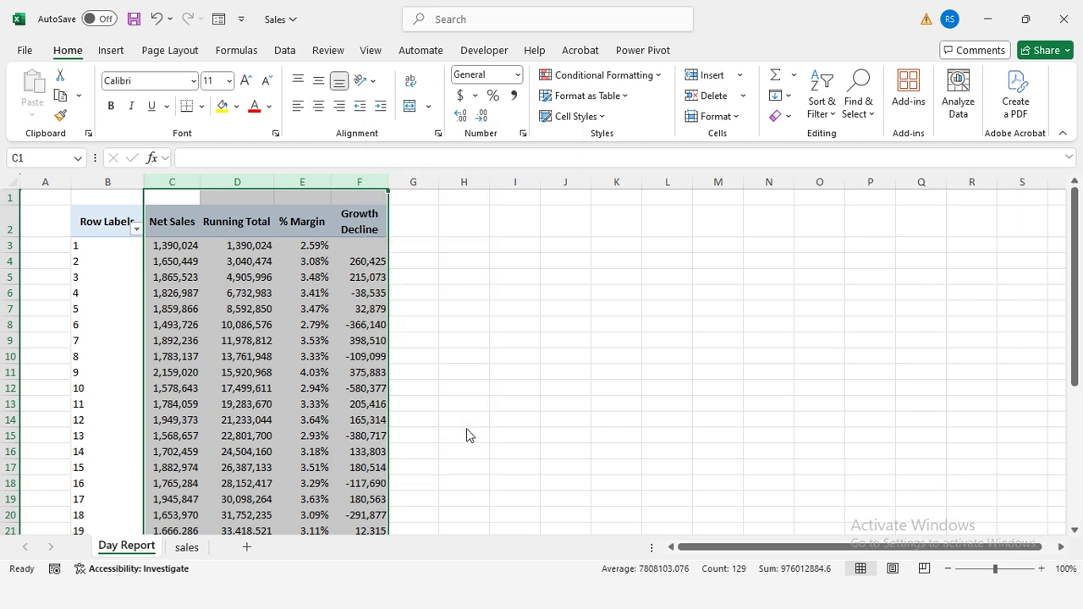
{"action": "type", "text": "11"}
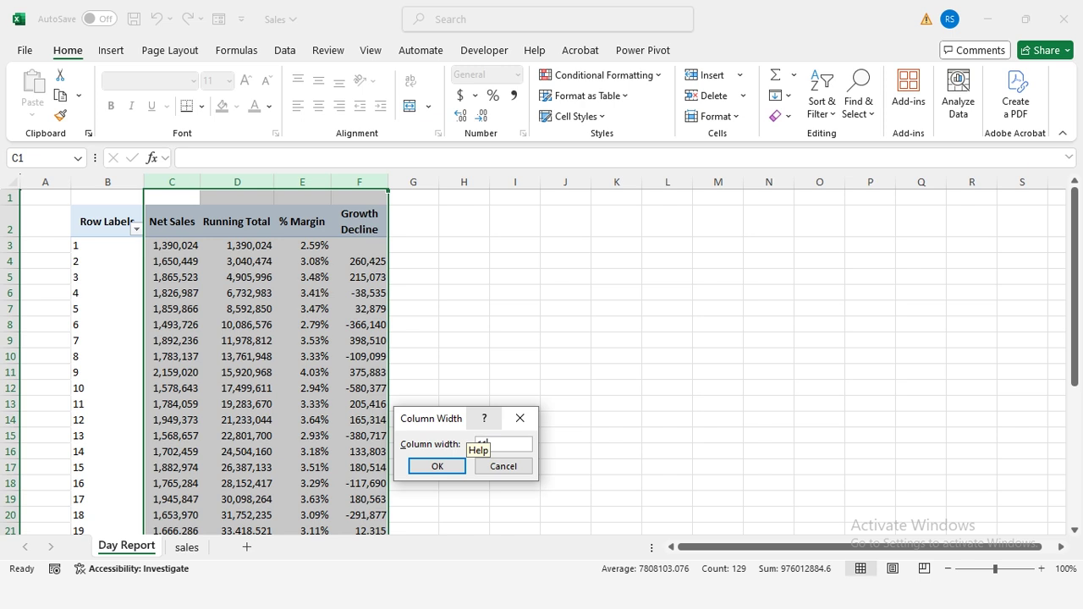
{"action": "left_click", "coordinate": [436, 466]}
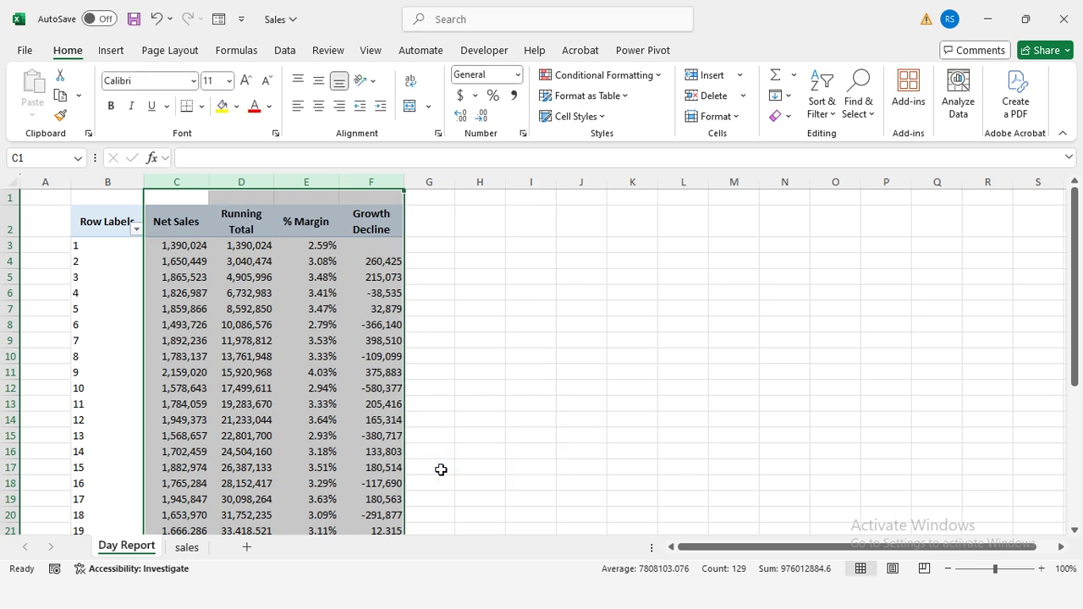
{"action": "left_click", "coordinate": [181, 246]}
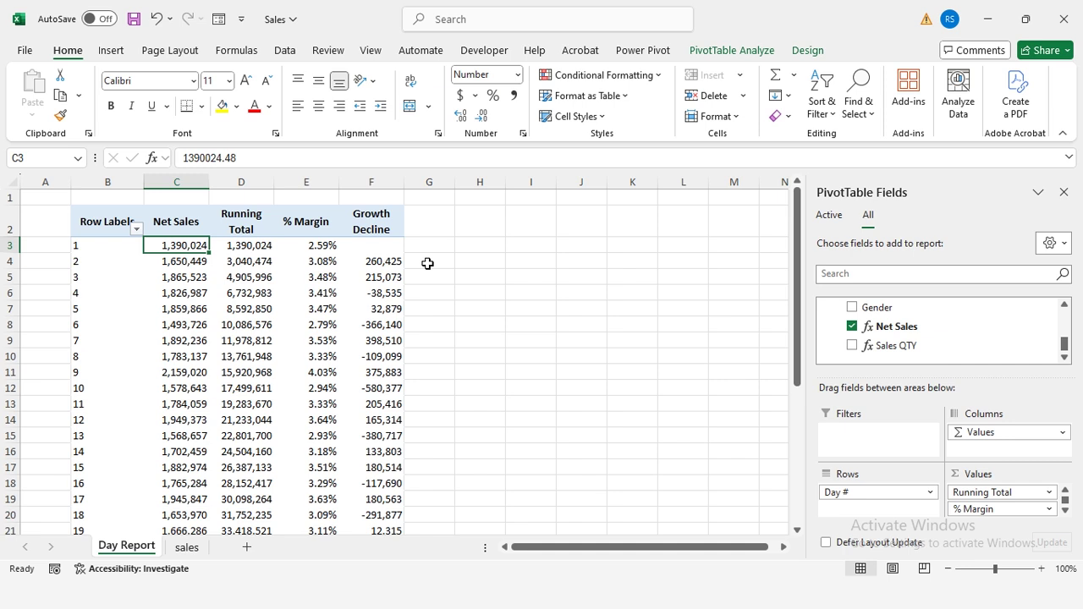
Step: Add blue gradient data bars to the Net Sales values in C3:C33
{"action": "key", "text": "ctrl+shift+Down"}
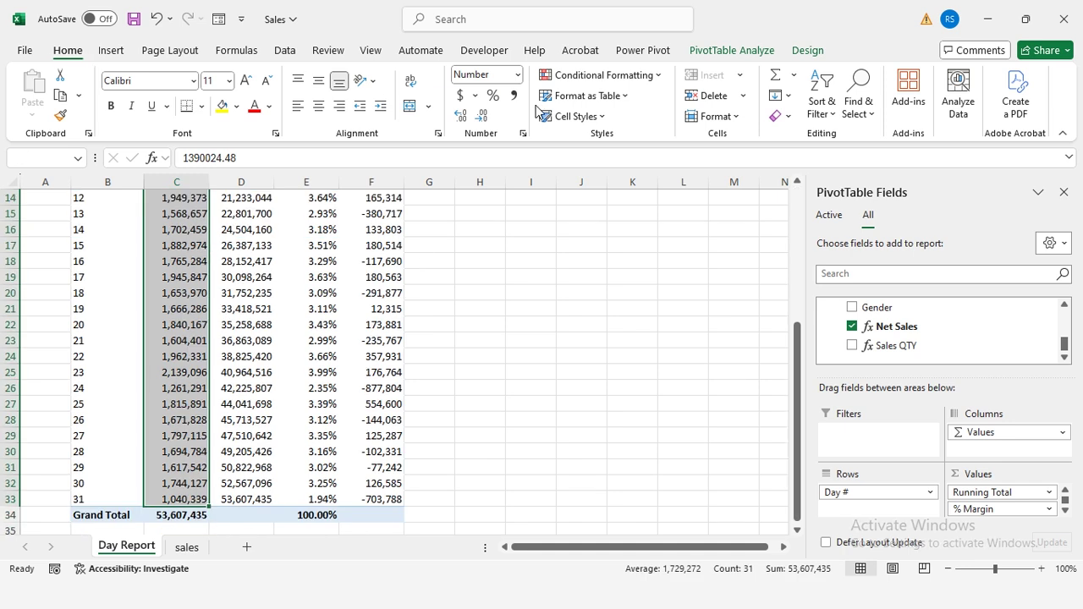
{"action": "left_click", "coordinate": [650, 76]}
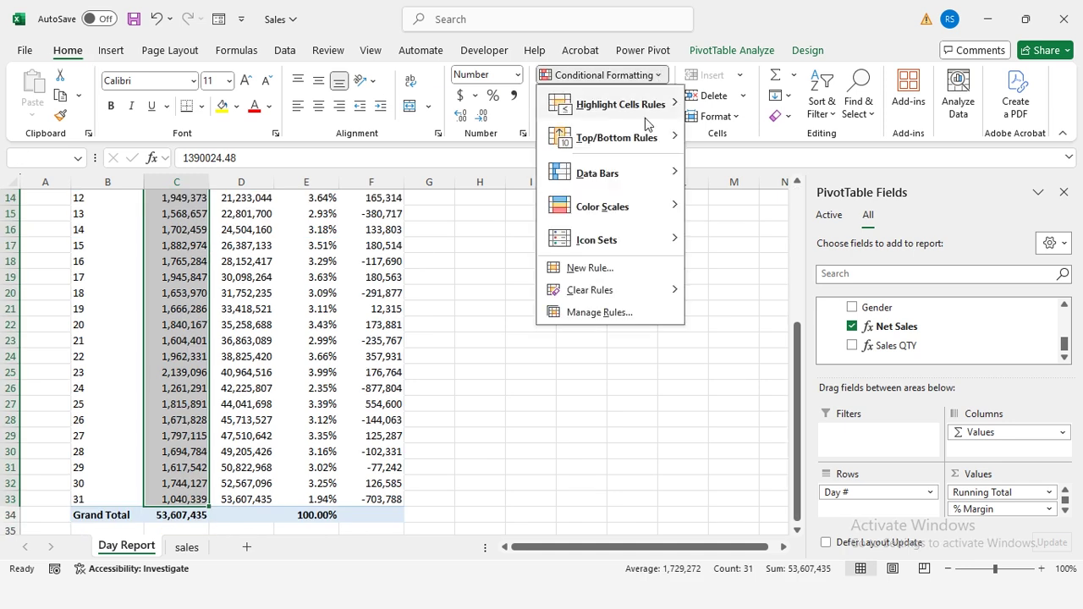
{"action": "mouse_move", "coordinate": [624, 174]}
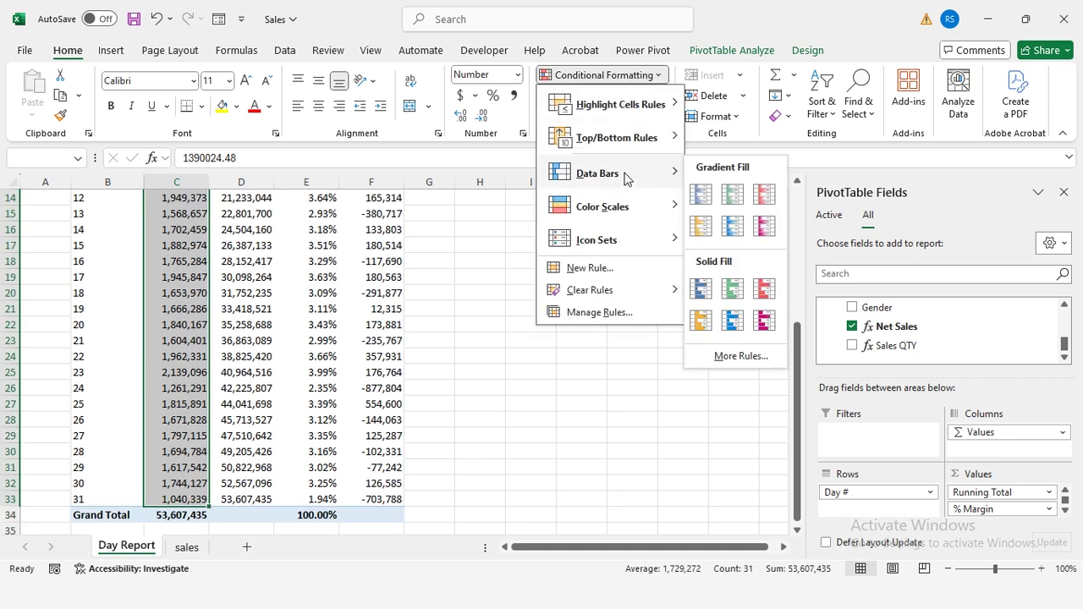
{"action": "left_click", "coordinate": [707, 201]}
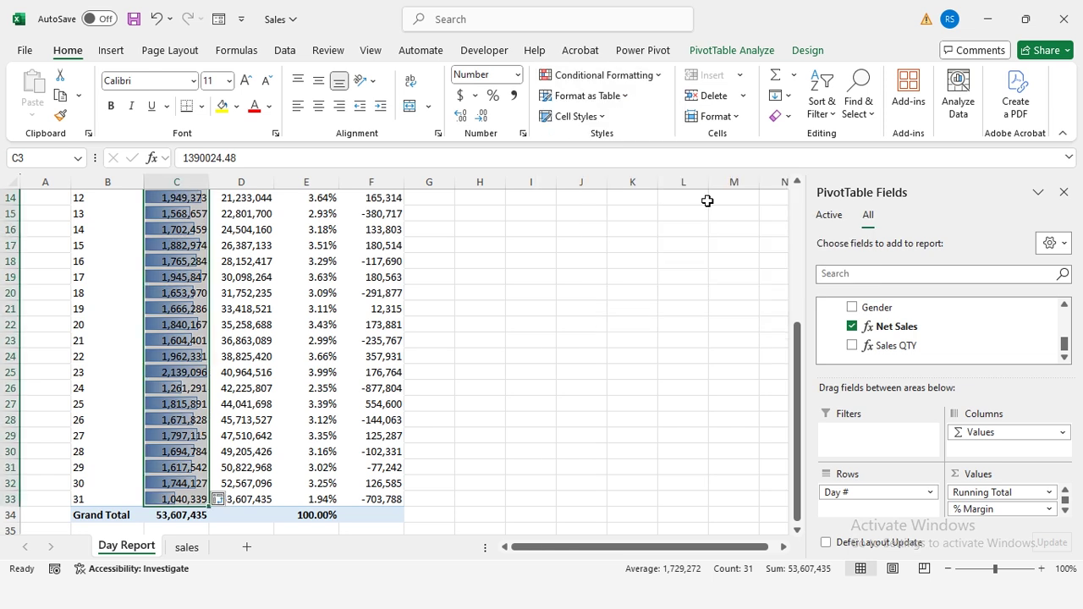
Step: Select the % Margin values down column E for data bars
{"action": "key", "text": "Right"}
{"action": "key", "text": "Right"}
{"action": "key", "text": "ctrl+shift+Down"}
{"action": "left_click", "coordinate": [658, 74]}
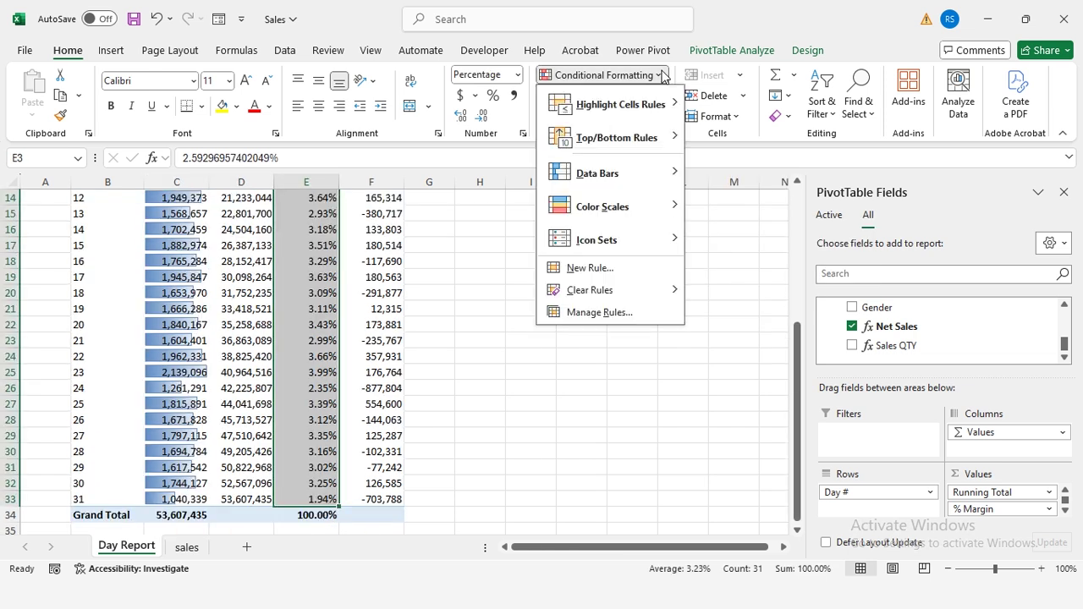
{"action": "mouse_move", "coordinate": [628, 178]}
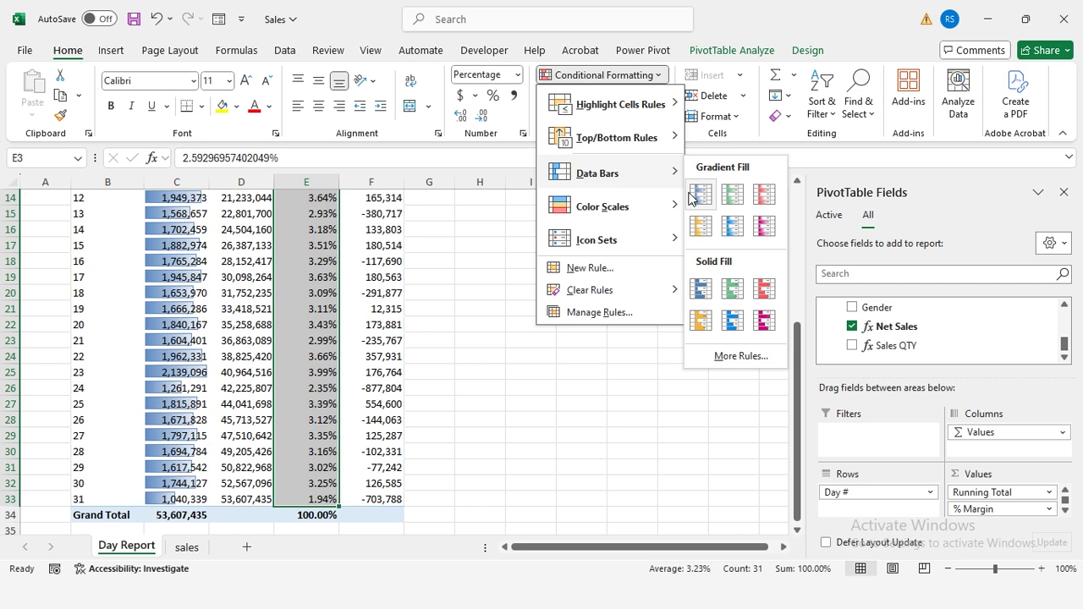
Step: Give % Margin blue gradient data bars and colour Growth Decline F3:F33 with a green-yellow-red scale
{"action": "left_click", "coordinate": [703, 200]}
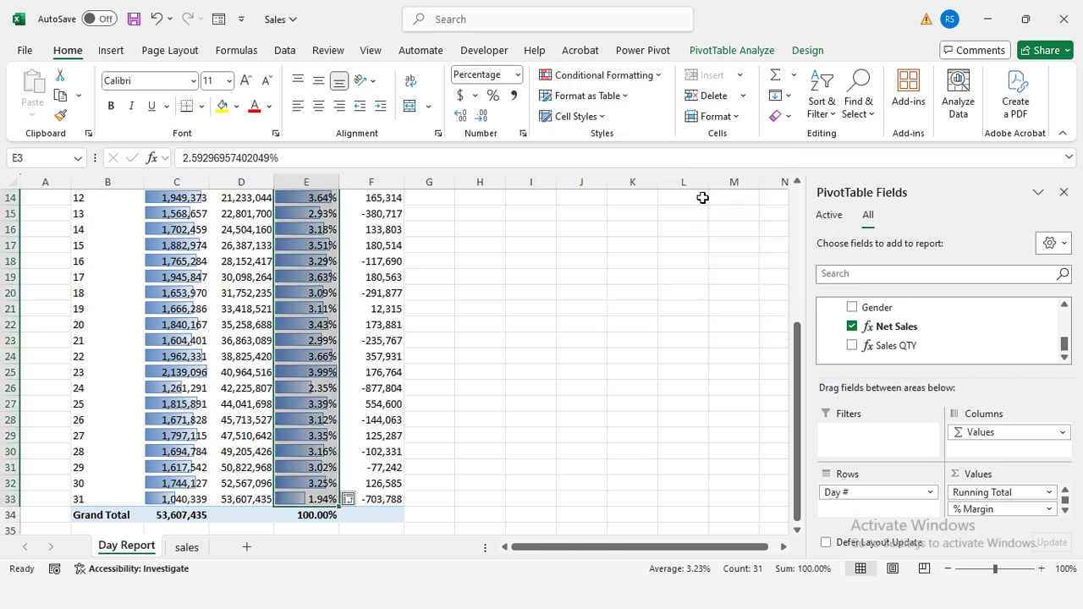
{"action": "scroll", "coordinate": [702, 197], "scroll_direction": "up", "scroll_amount": 4}
{"action": "key", "text": "Right"}
{"action": "key", "text": "shift+Down"}
{"action": "key", "text": "ctrl+shift+Down"}
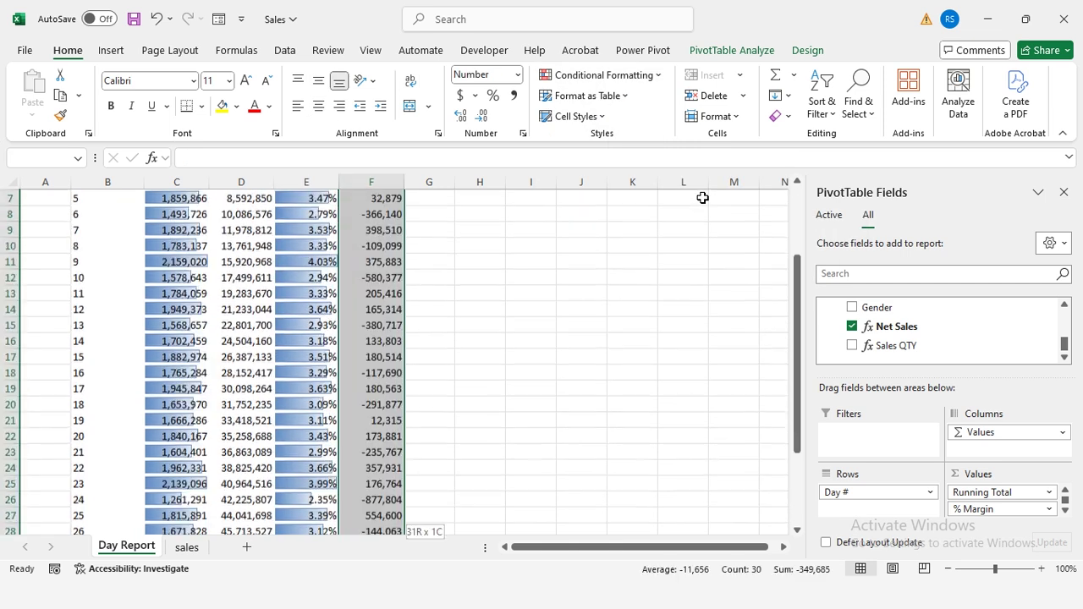
{"action": "left_click", "coordinate": [658, 78]}
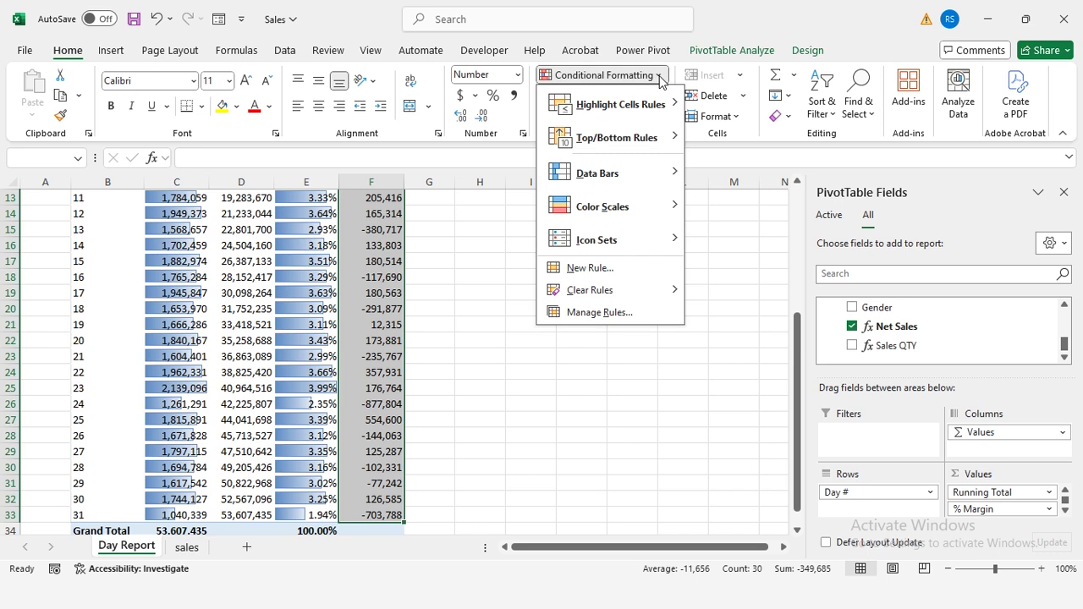
{"action": "mouse_move", "coordinate": [652, 206]}
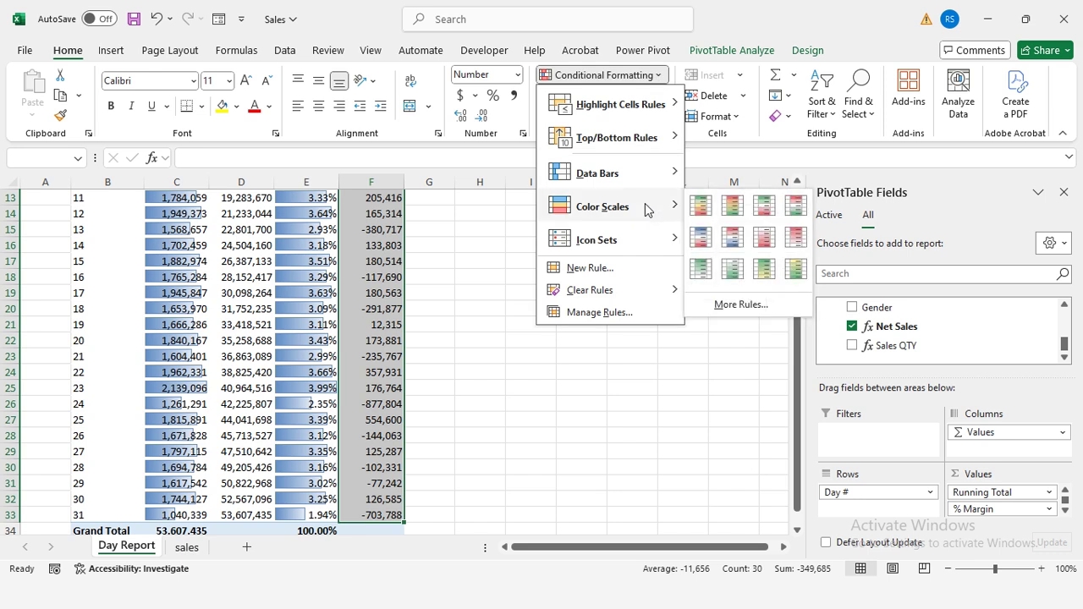
{"action": "left_click", "coordinate": [707, 213]}
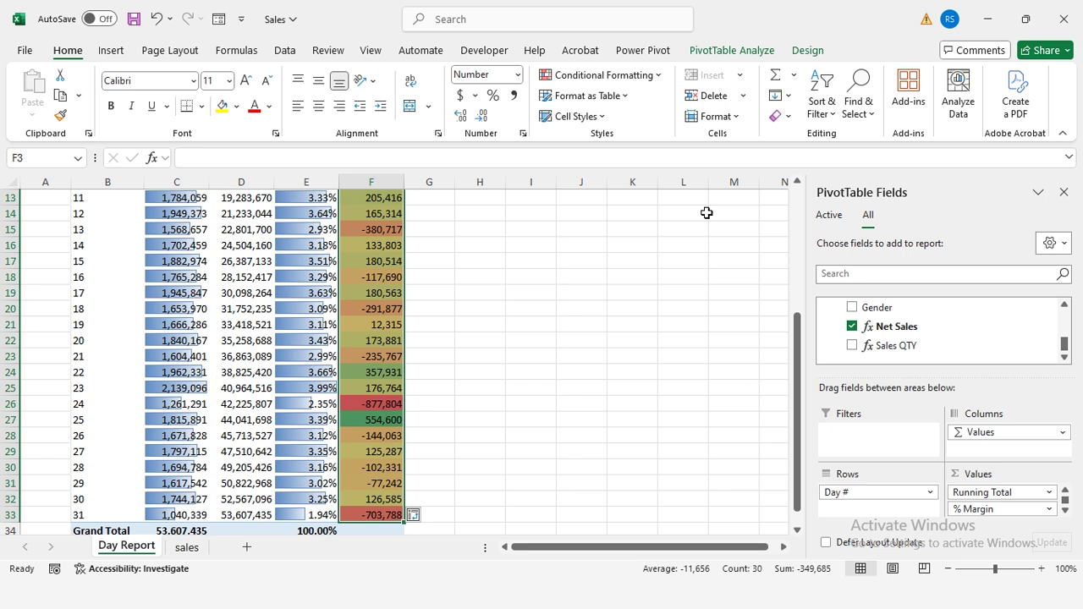
{"action": "left_click", "coordinate": [201, 230]}
Step: Set column A's width to 84 on the Day Report sheet
{"action": "scroll", "coordinate": [190, 224], "scroll_direction": "up", "scroll_amount": 4}
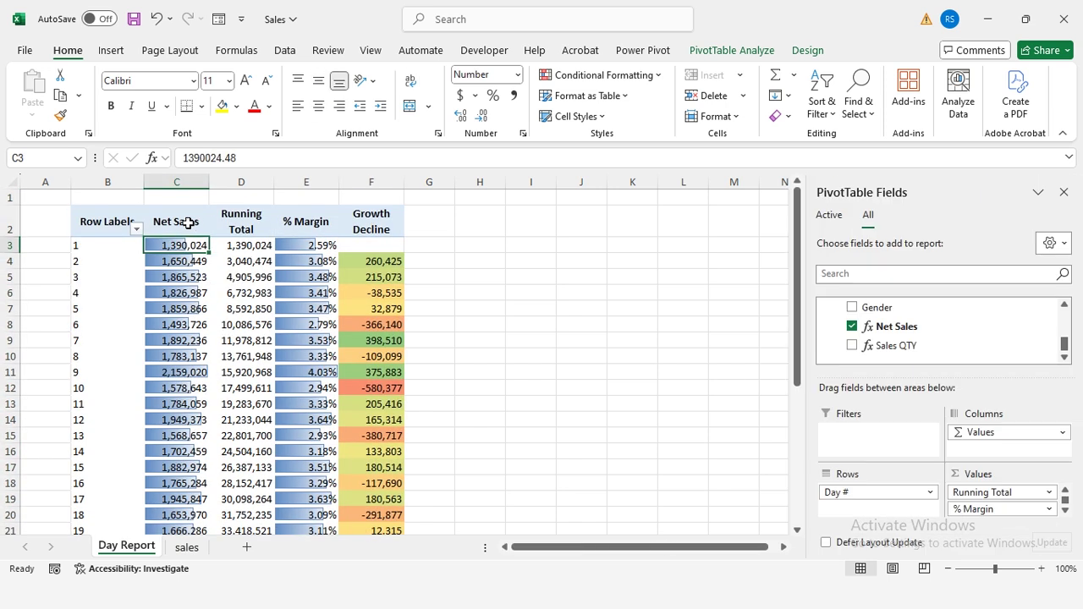
{"action": "right_click", "coordinate": [52, 180]}
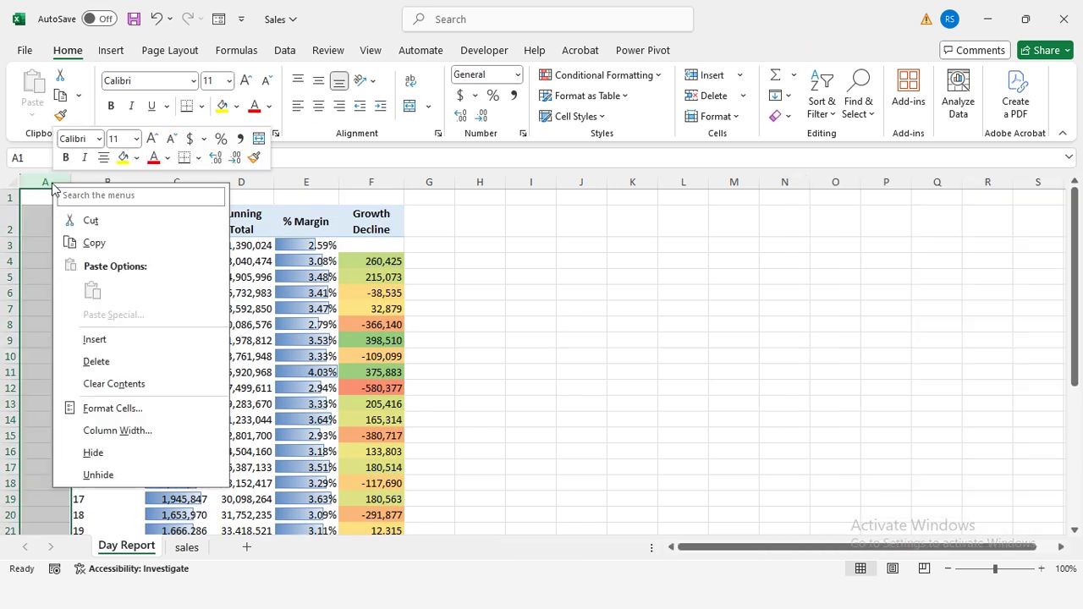
{"action": "left_click", "coordinate": [161, 437]}
{"action": "type", "text": "84"}
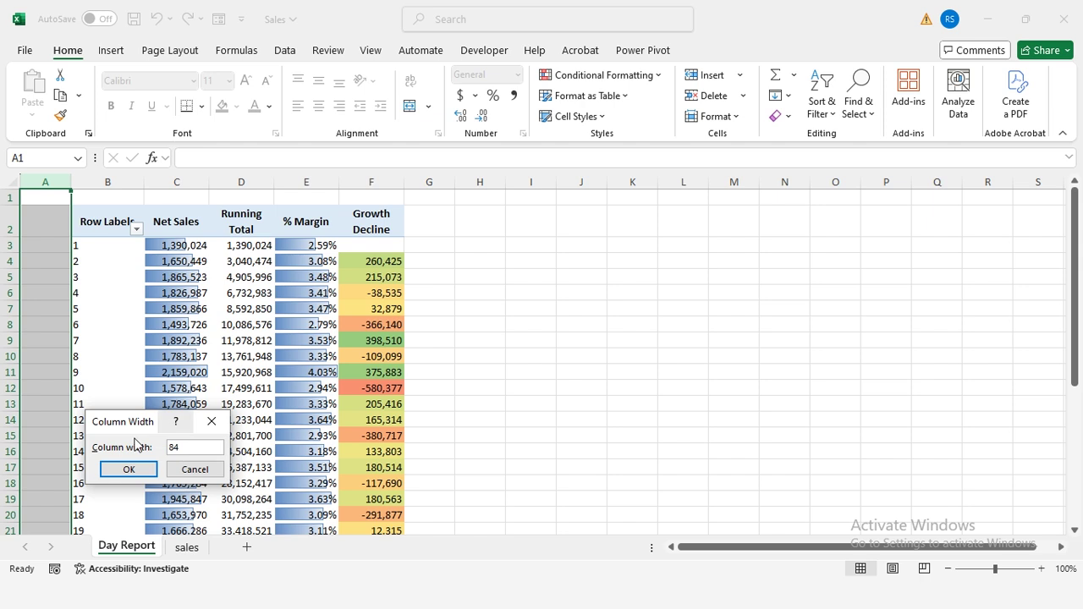
{"action": "left_click", "coordinate": [128, 470]}
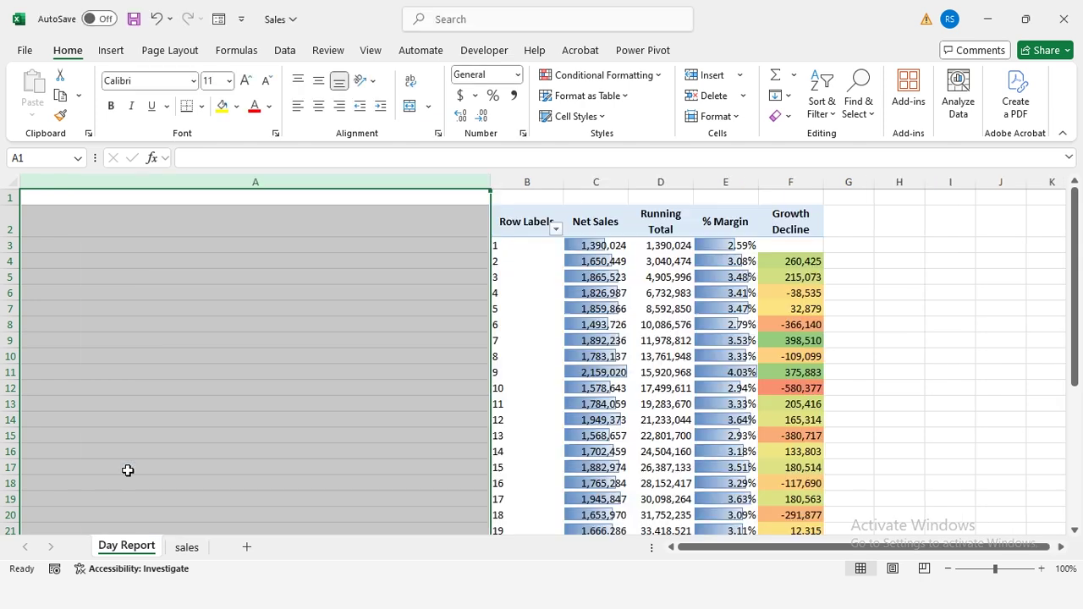
{"action": "left_click", "coordinate": [508, 247]}
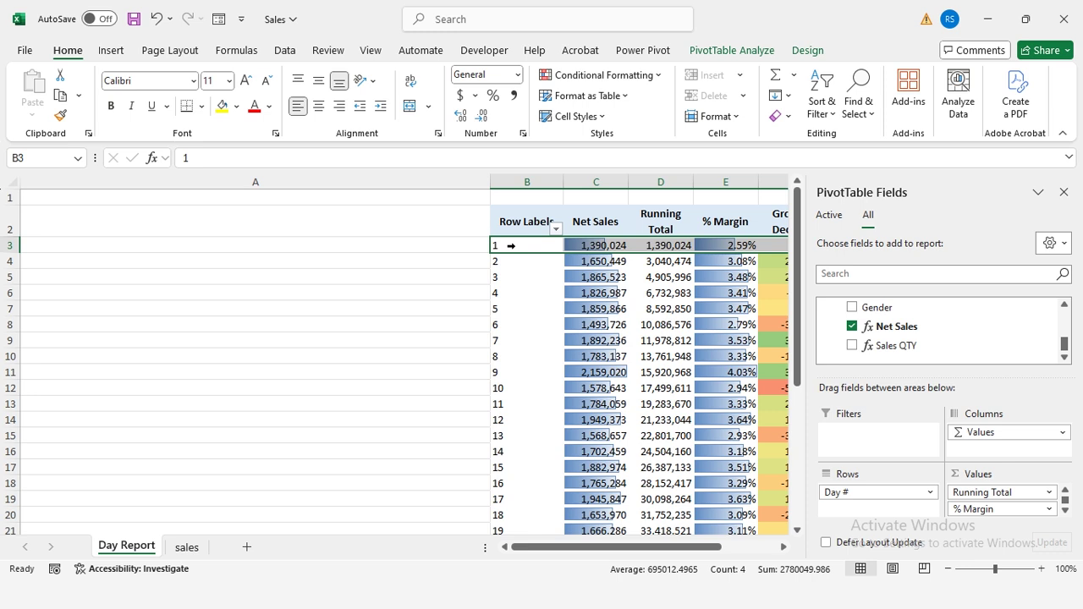
Step: Start inserting pivot slicers, ticking Year and Month Number from the Calendar fields
{"action": "left_click", "coordinate": [518, 245]}
{"action": "left_click", "coordinate": [1064, 192]}
{"action": "left_click", "coordinate": [111, 50]}
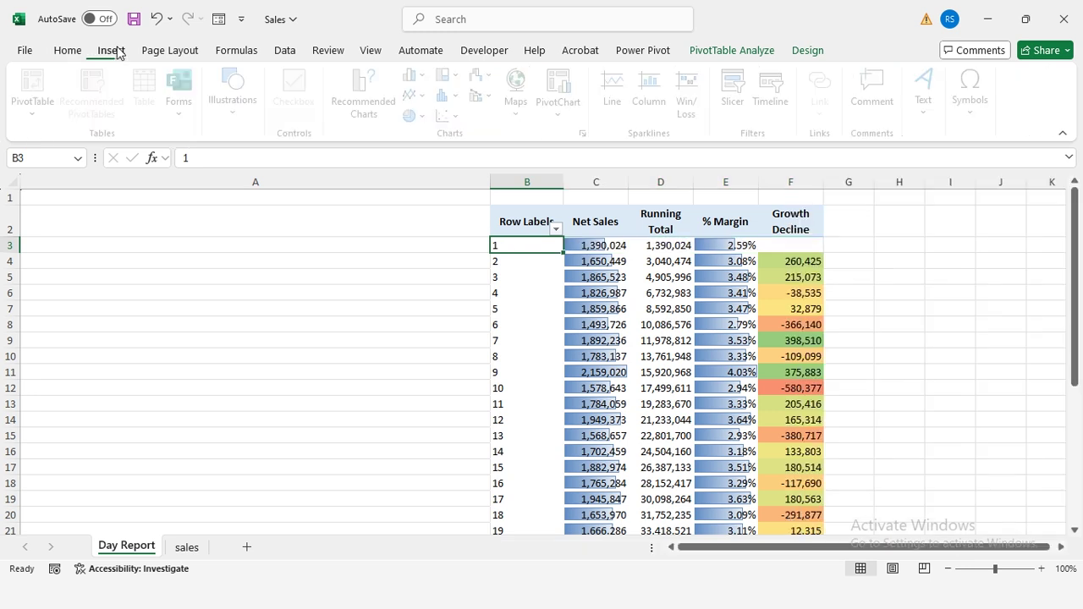
{"action": "left_click", "coordinate": [733, 93]}
{"action": "left_click", "coordinate": [567, 311]}
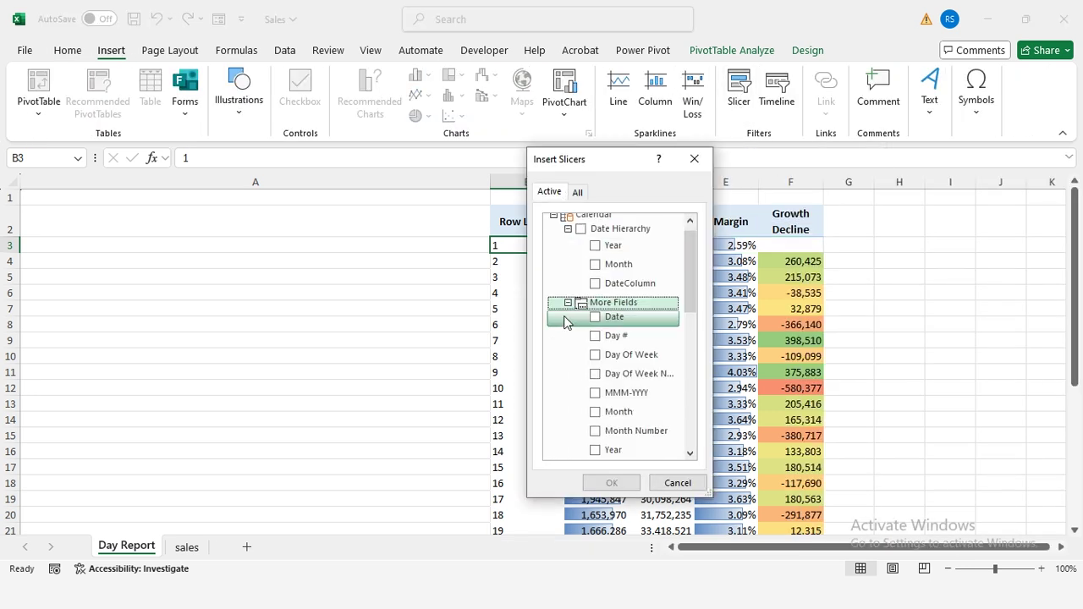
{"action": "scroll", "coordinate": [641, 341], "scroll_direction": "down", "scroll_amount": 1}
{"action": "left_click", "coordinate": [596, 411]}
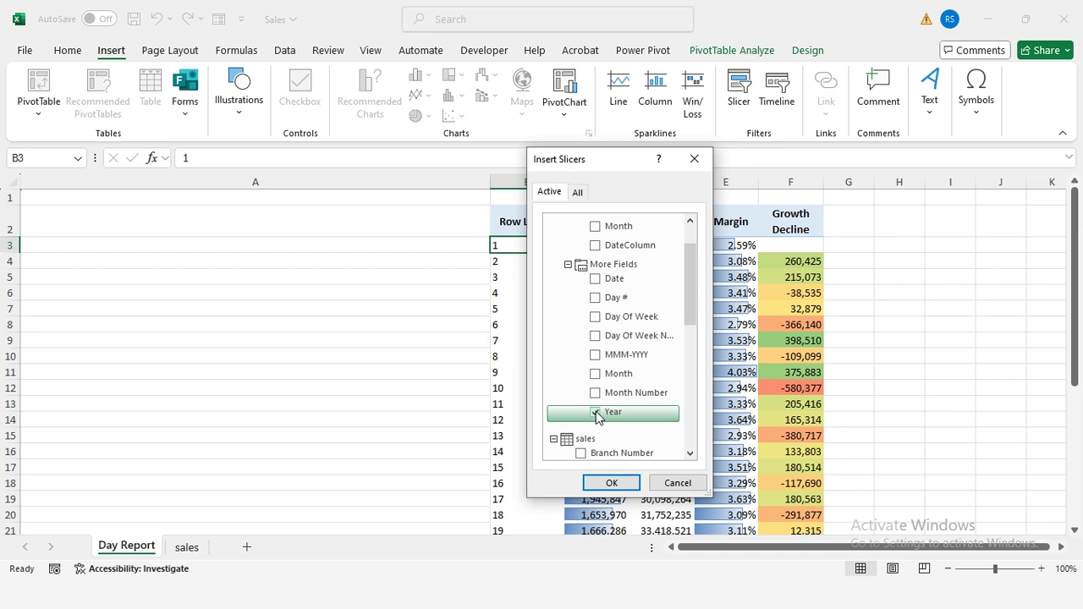
{"action": "left_click", "coordinate": [596, 394]}
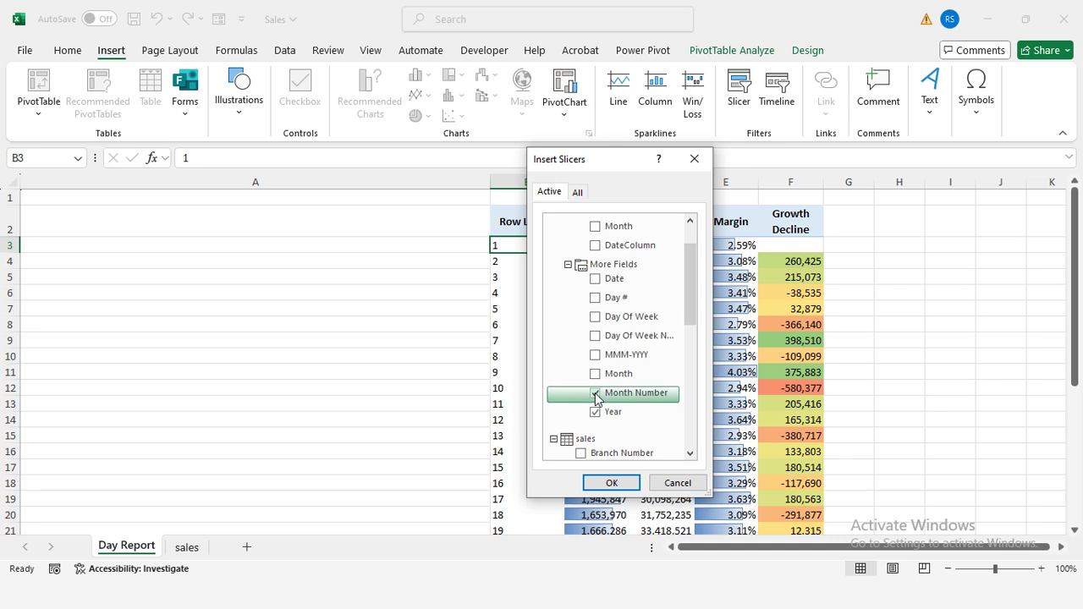
Step: Also tick Brand Name, Gender, Payment Method, Product Category, Province and Territory (City), then insert
{"action": "scroll", "coordinate": [596, 372], "scroll_direction": "up", "scroll_amount": 2}
{"action": "left_click", "coordinate": [554, 226]}
{"action": "left_click", "coordinate": [580, 284]}
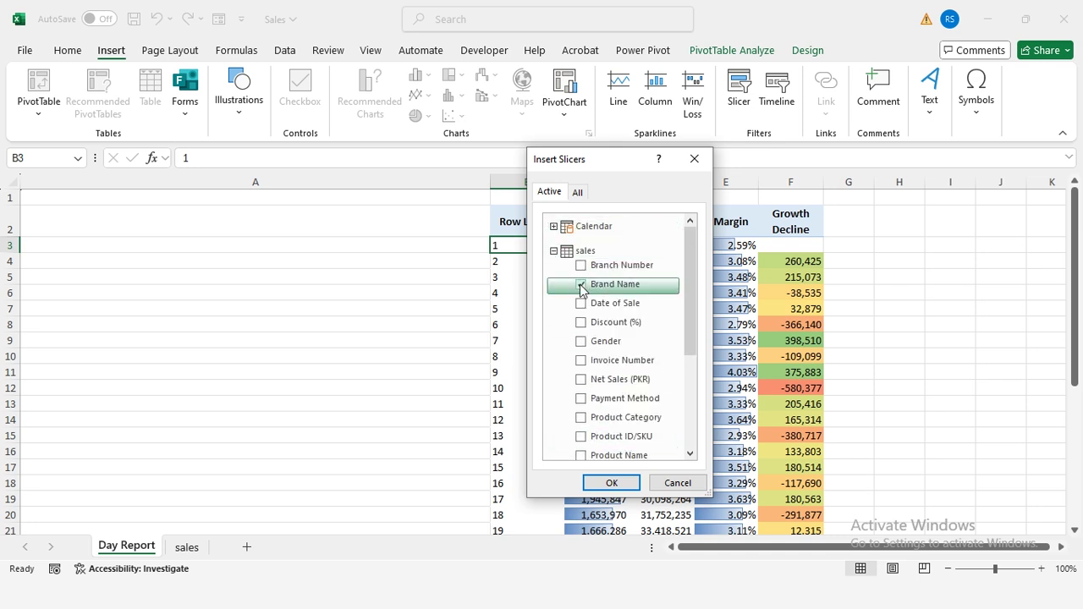
{"action": "left_click", "coordinate": [581, 343]}
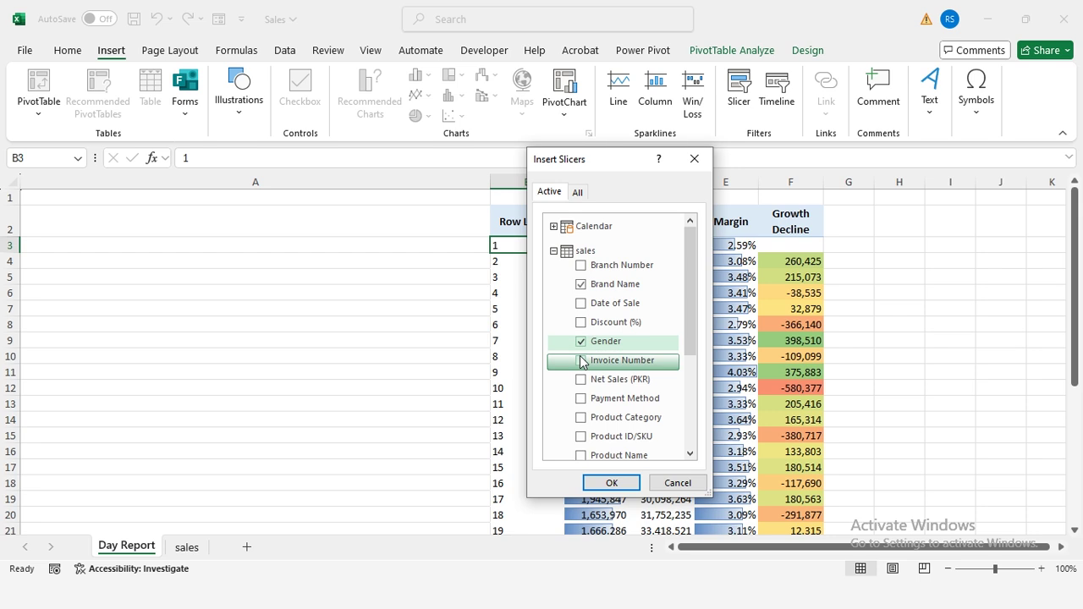
{"action": "left_click", "coordinate": [580, 398]}
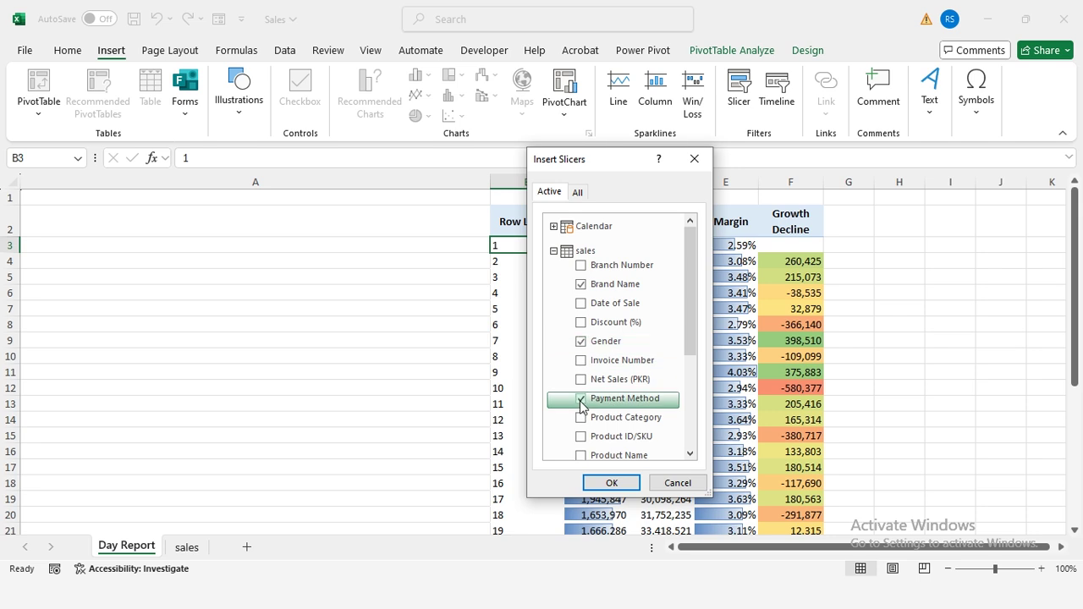
{"action": "left_click", "coordinate": [581, 418]}
{"action": "scroll", "coordinate": [582, 423], "scroll_direction": "down", "scroll_amount": 1}
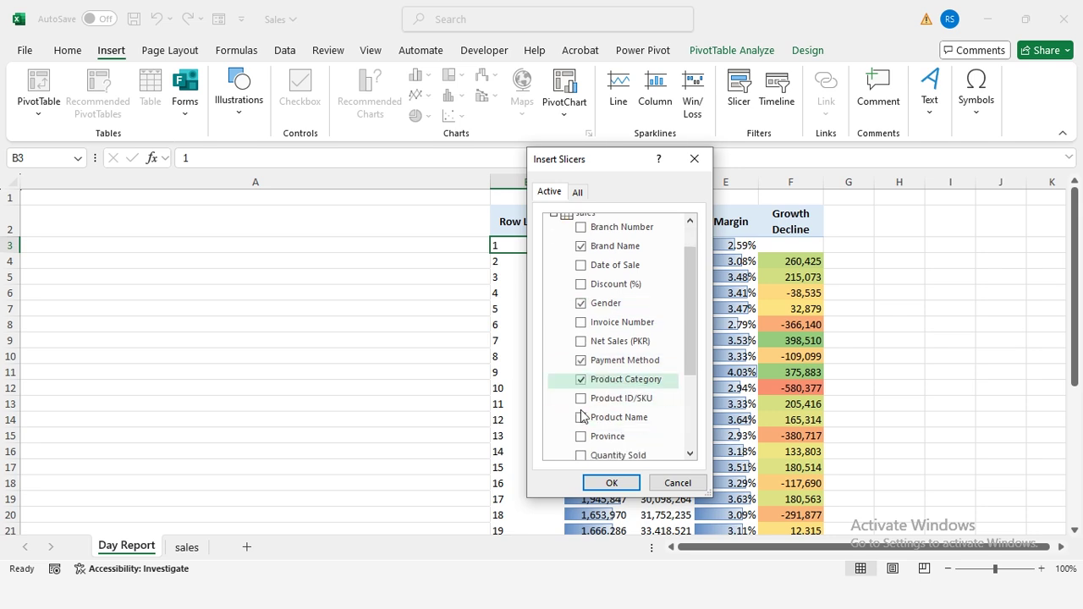
{"action": "scroll", "coordinate": [583, 414], "scroll_direction": "down", "scroll_amount": 1}
{"action": "left_click", "coordinate": [582, 405]}
{"action": "scroll", "coordinate": [584, 411], "scroll_direction": "down", "scroll_amount": 2}
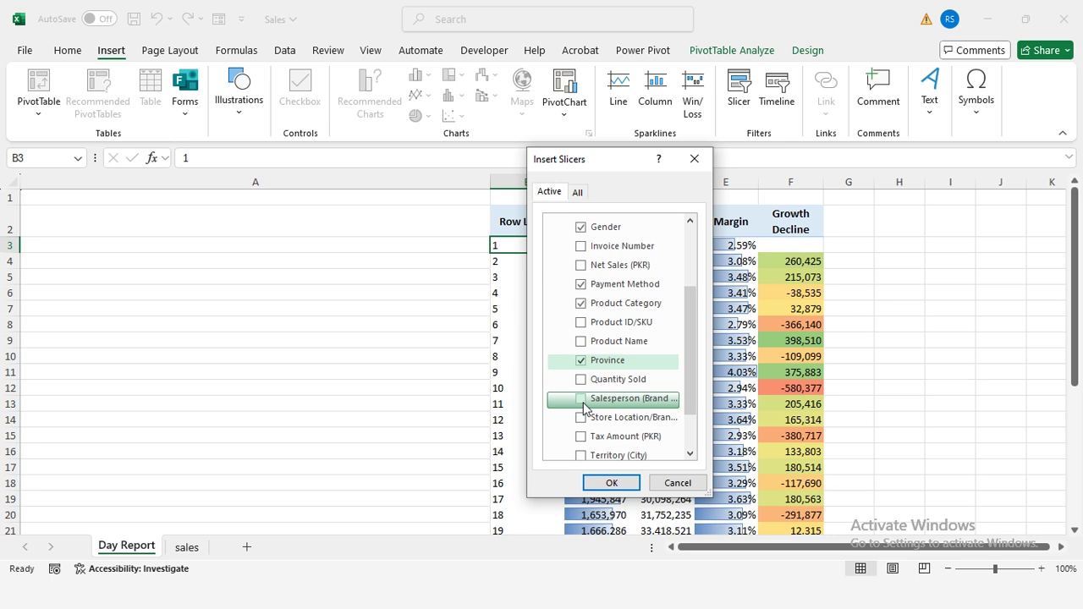
{"action": "scroll", "coordinate": [582, 423], "scroll_direction": "down", "scroll_amount": 1}
{"action": "left_click", "coordinate": [596, 397]}
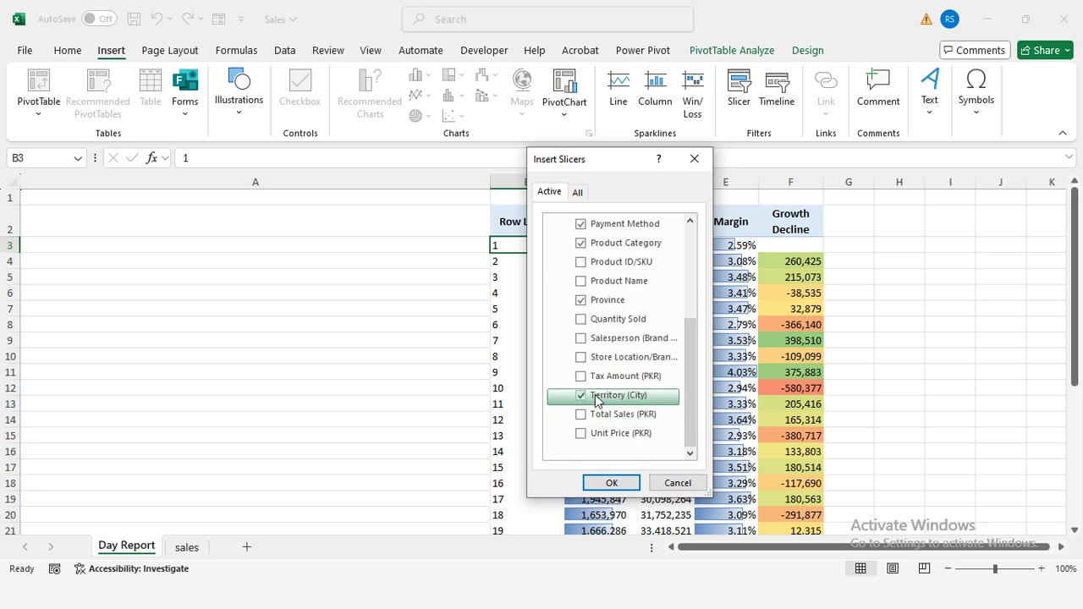
{"action": "left_click", "coordinate": [612, 482]}
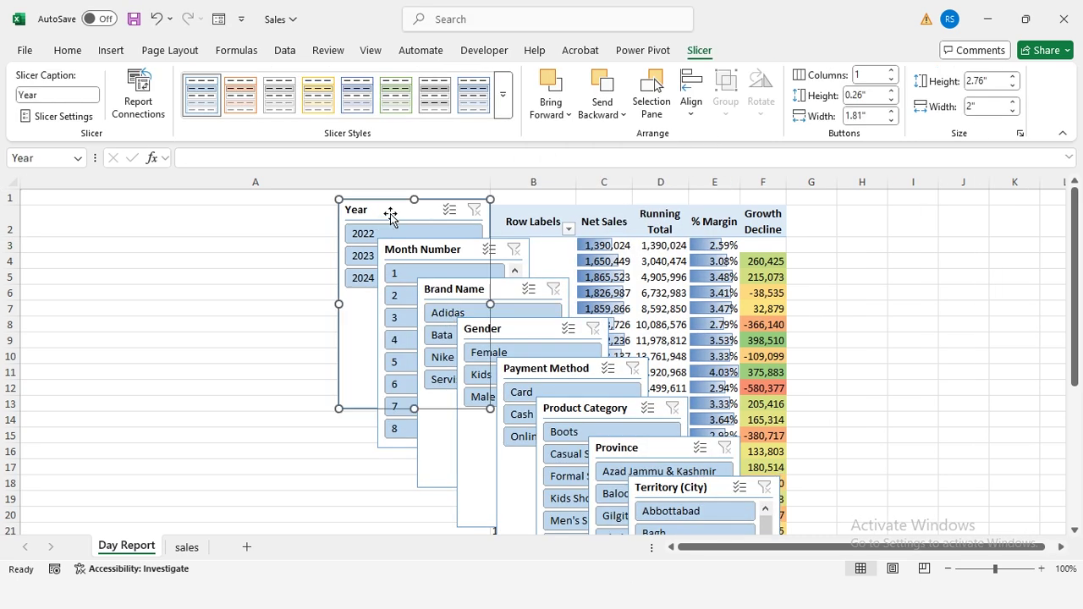
Step: Move the Year slicer to the top-left, set it to 3 columns and shorten it
{"action": "left_click_drag", "start_coordinate": [392, 212], "coordinate": [82, 205]}
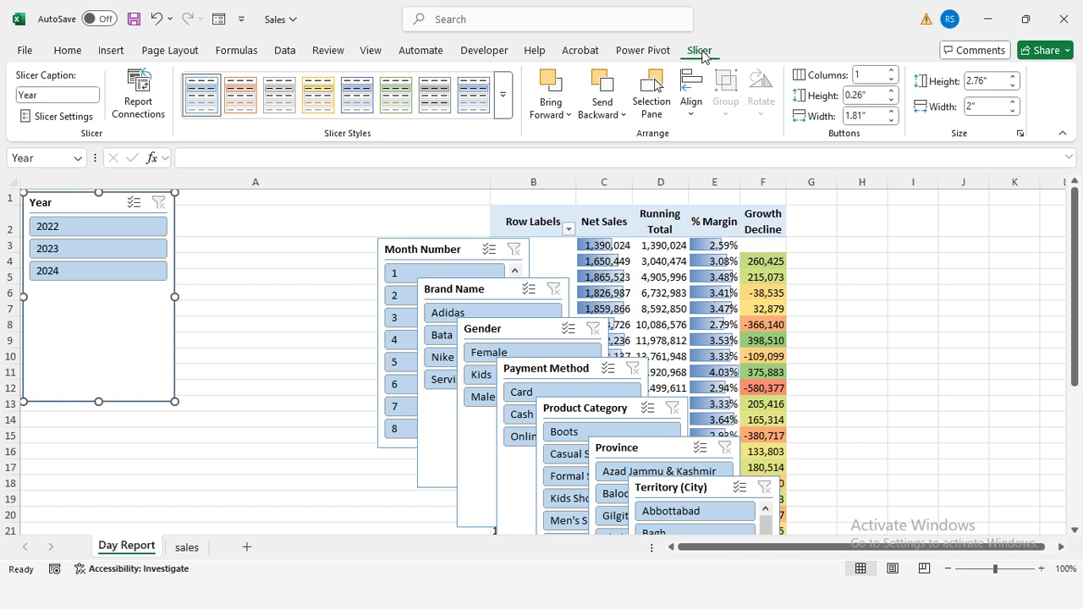
{"action": "left_click", "coordinate": [868, 75]}
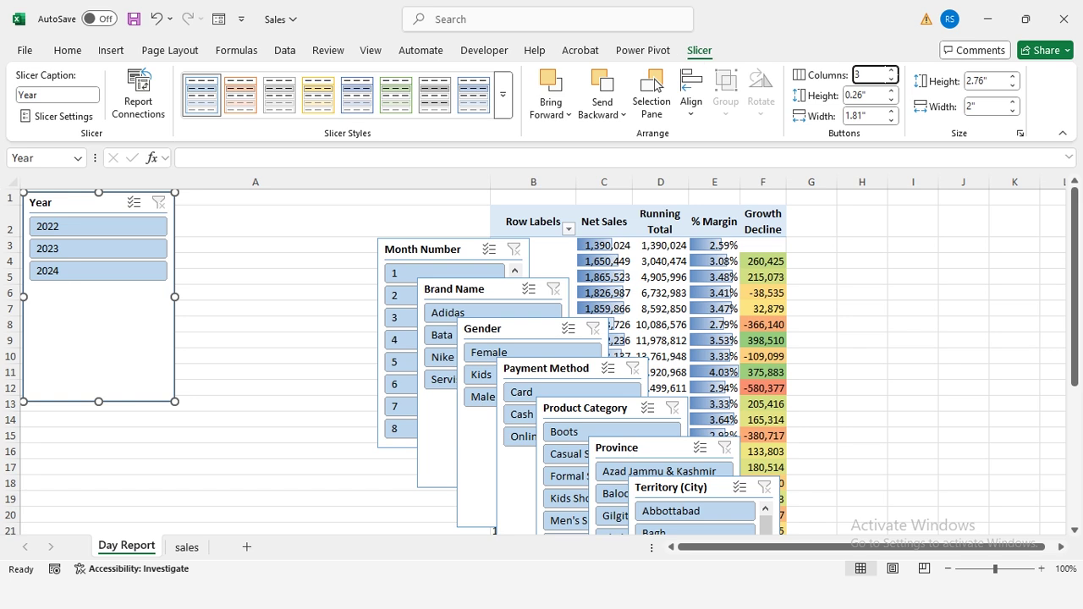
{"action": "type", "text": "3"}
{"action": "key", "text": "Return"}
{"action": "left_click_drag", "start_coordinate": [99, 401], "coordinate": [99, 247]}
Step: Place the Month Number slicer under Year in 4 columns and shorten it
{"action": "left_click_drag", "start_coordinate": [447, 248], "coordinate": [93, 260]}
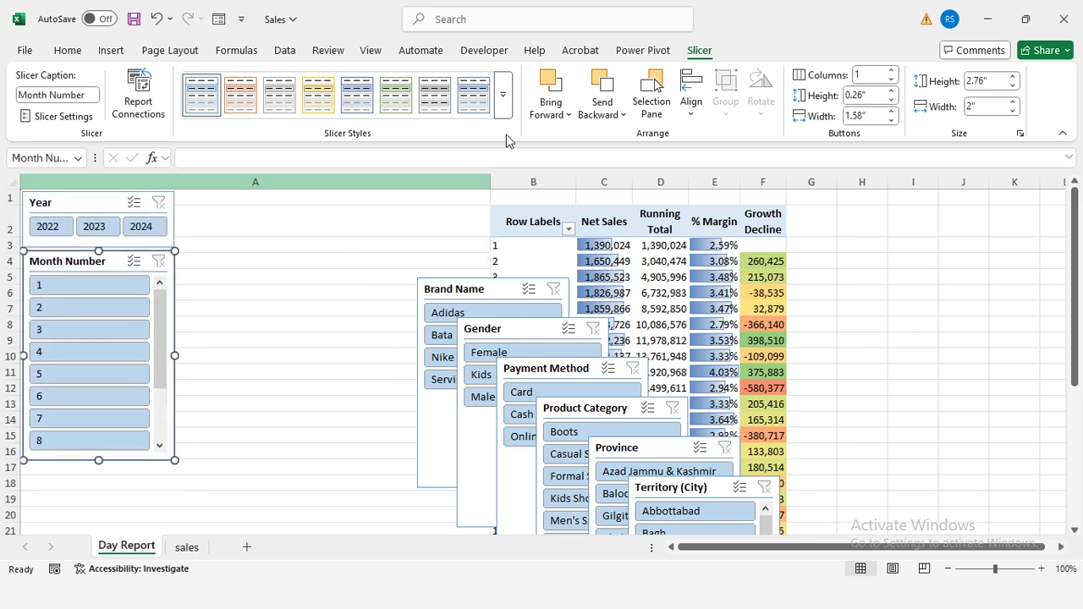
{"action": "left_click", "coordinate": [868, 74]}
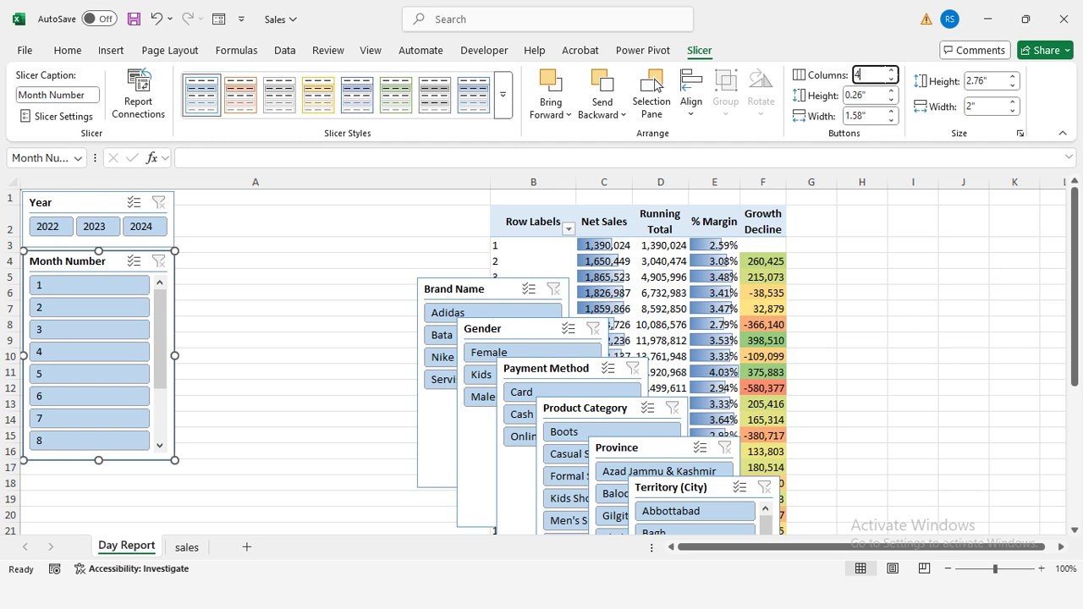
{"action": "key", "text": "Return"}
{"action": "left_click_drag", "start_coordinate": [98, 460], "coordinate": [98, 345]}
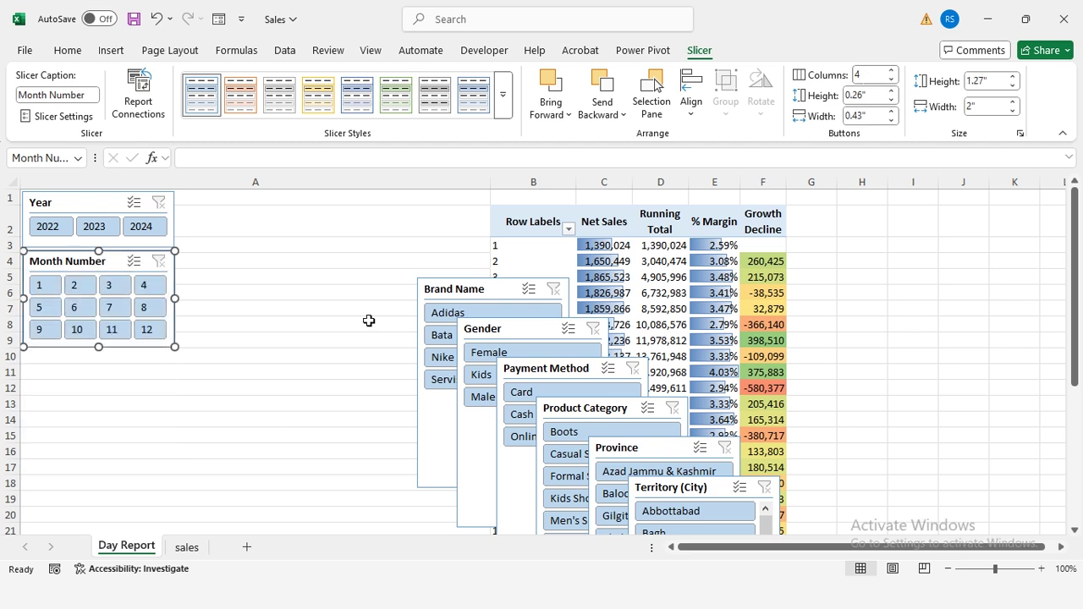
Step: Place the Brand Name slicer under Month Number with 2 columns, shortened to fit
{"action": "left_click_drag", "start_coordinate": [440, 288], "coordinate": [185, 266]}
{"action": "left_click_drag", "start_coordinate": [236, 440], "coordinate": [94, 536]}
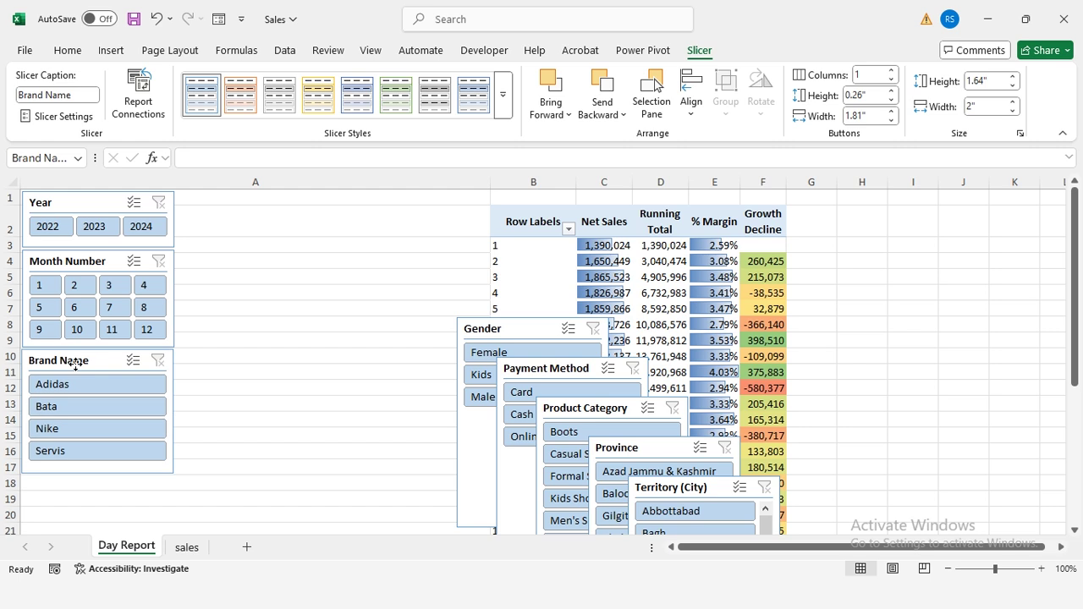
{"action": "left_click_drag", "start_coordinate": [172, 375], "coordinate": [173, 374]}
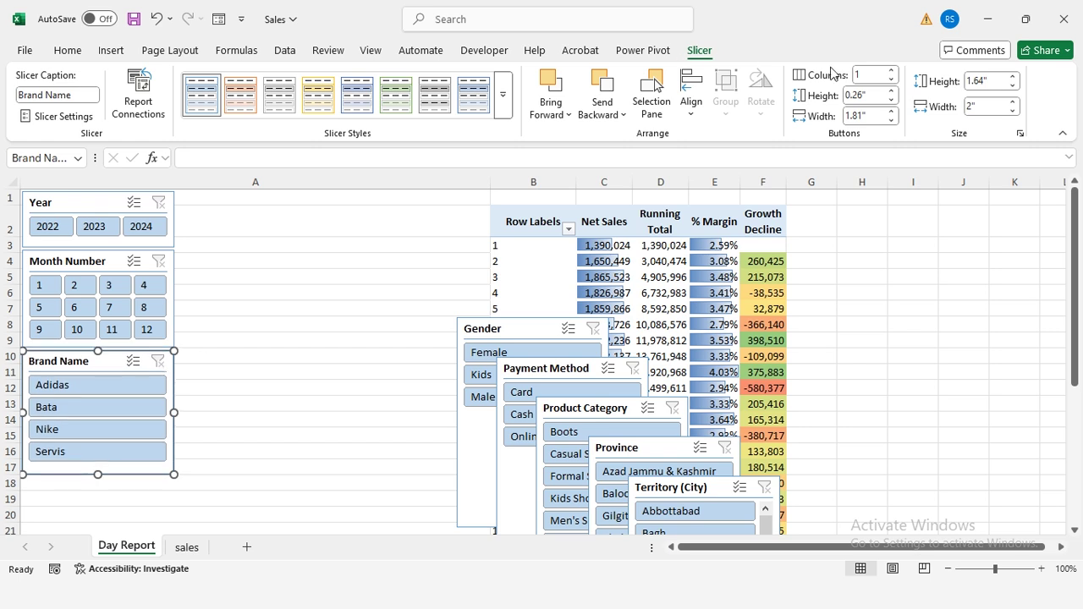
{"action": "left_click", "coordinate": [871, 77]}
{"action": "type", "text": "2"}
{"action": "key", "text": "Return"}
{"action": "left_click_drag", "start_coordinate": [100, 480], "coordinate": [100, 427]}
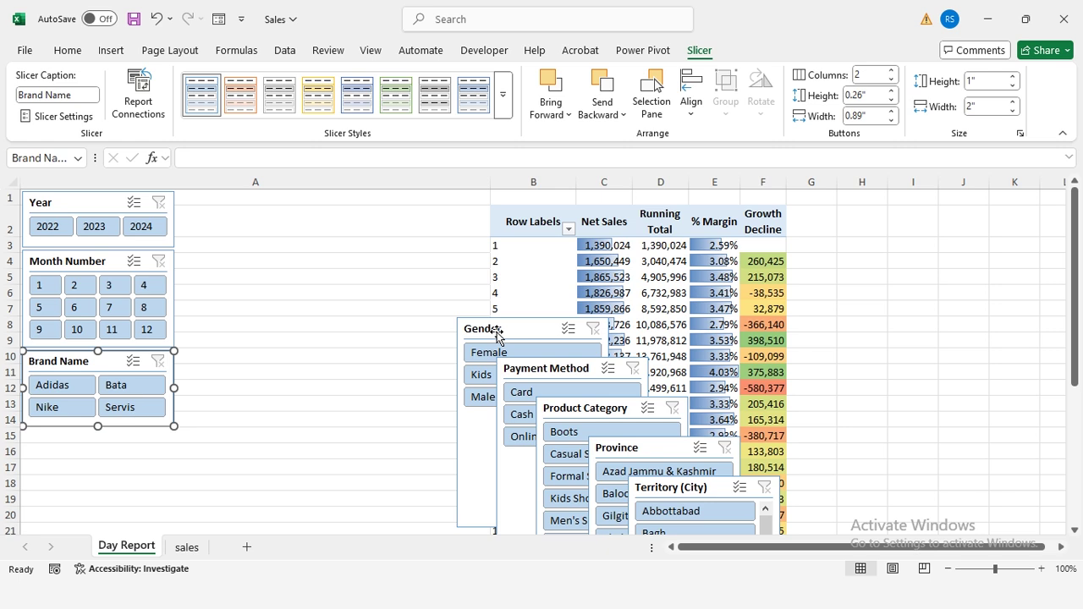
Step: Set the Gender slicer to 3 columns and place it under Brand Name
{"action": "left_click", "coordinate": [503, 328]}
{"action": "left_click", "coordinate": [869, 74]}
{"action": "type", "text": "3"}
{"action": "key", "text": "Return"}
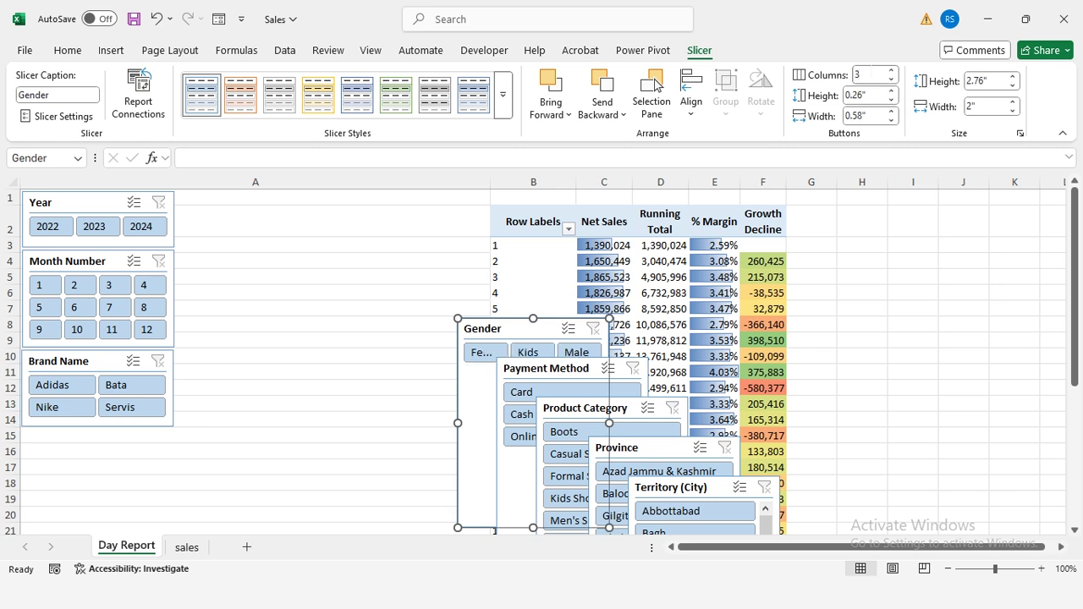
{"action": "left_click_drag", "start_coordinate": [518, 328], "coordinate": [94, 444]}
{"action": "key", "text": "Escape"}
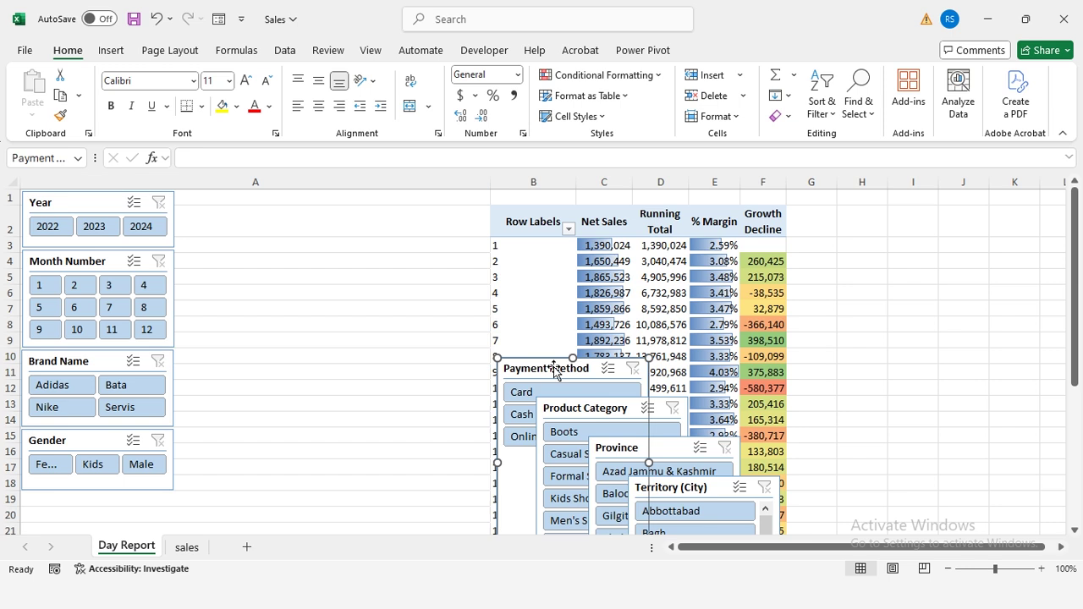
Step: Move the Payment Method slicer beside Year, set it to 3 columns and shorten it
{"action": "left_click_drag", "start_coordinate": [592, 369], "coordinate": [272, 203]}
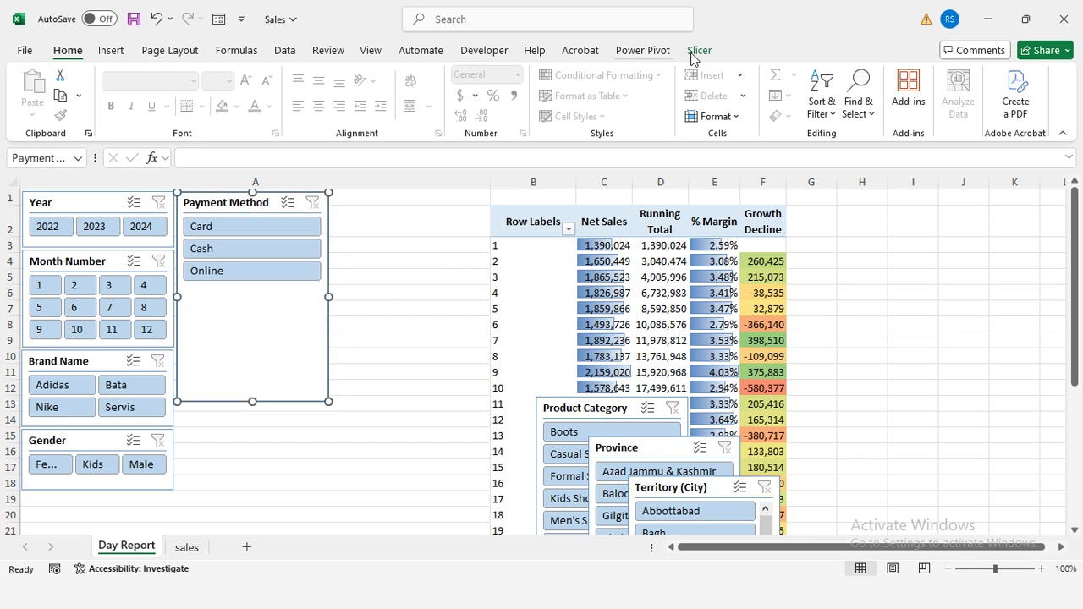
{"action": "left_click", "coordinate": [698, 50]}
{"action": "double_click", "coordinate": [872, 75]}
{"action": "type", "text": "3"}
{"action": "key", "text": "Return"}
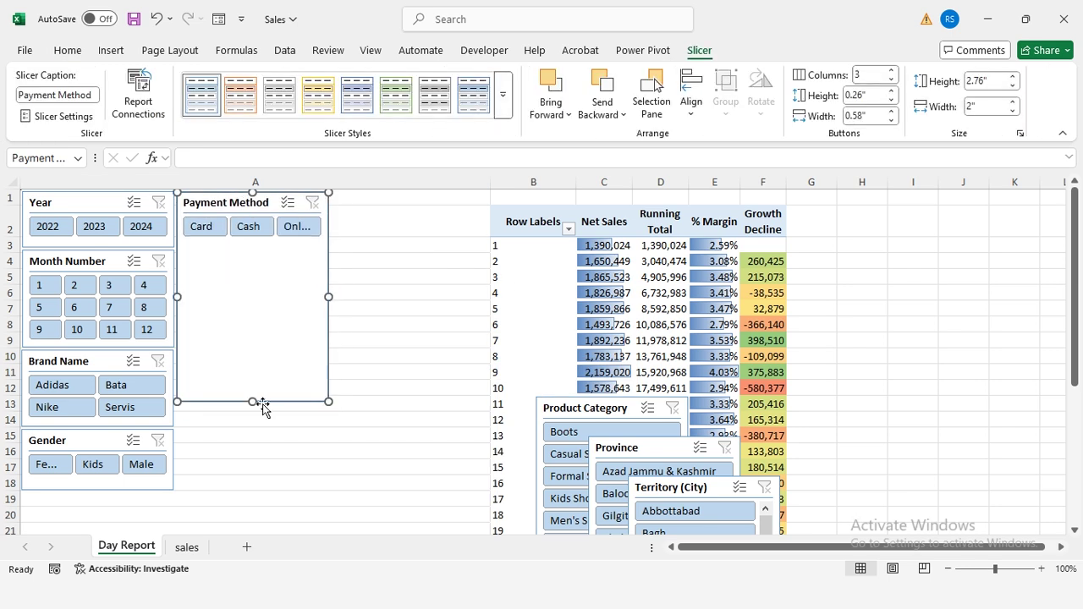
{"action": "left_click_drag", "start_coordinate": [253, 402], "coordinate": [253, 257]}
Step: Place the Product Category slicer under Payment Method in 2 columns, shortened
{"action": "left_click_drag", "start_coordinate": [559, 409], "coordinate": [227, 262]}
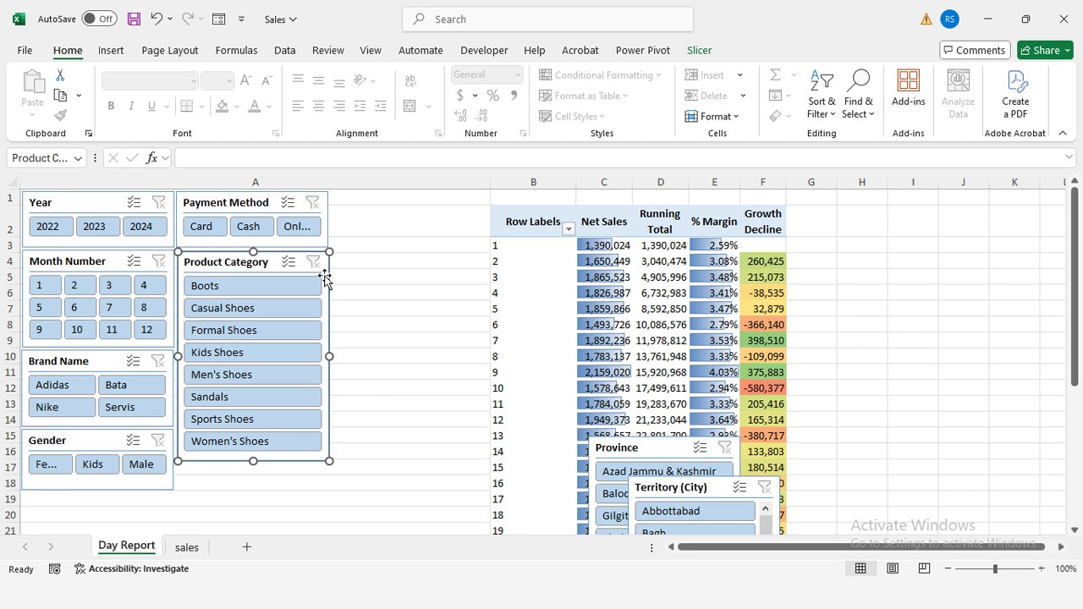
{"action": "left_click", "coordinate": [698, 52]}
{"action": "double_click", "coordinate": [868, 74]}
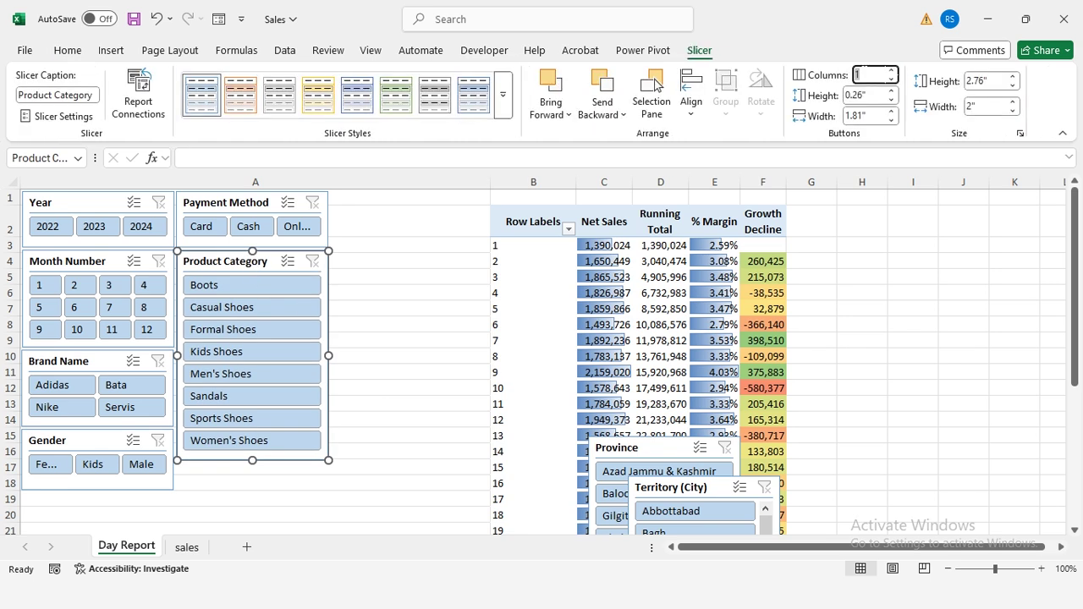
{"action": "key", "text": "Return"}
{"action": "left_click_drag", "start_coordinate": [253, 460], "coordinate": [252, 370]}
Step: Move the Province slicer under Product Category and set it to 2 columns
{"action": "left_click_drag", "start_coordinate": [648, 448], "coordinate": [246, 393]}
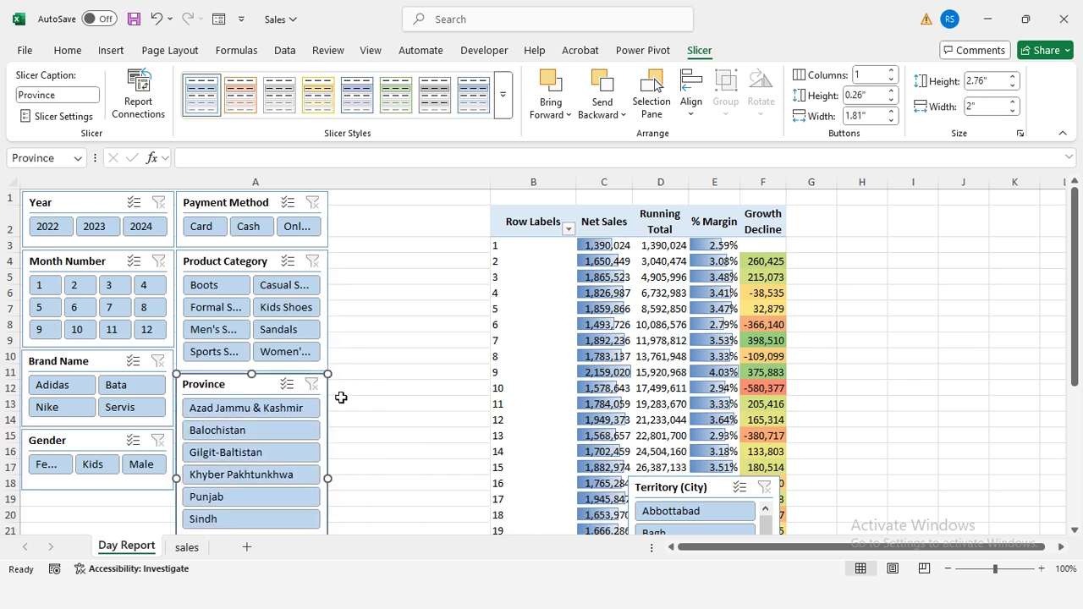
{"action": "left_click", "coordinate": [857, 76]}
{"action": "type", "text": "2"}
{"action": "key", "text": "Return"}
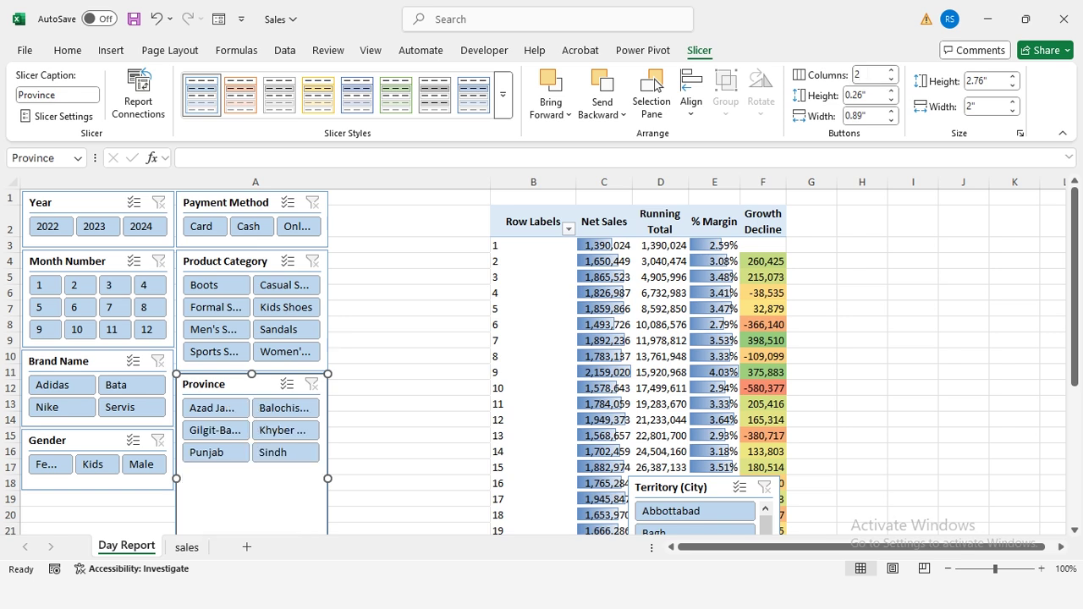
{"action": "scroll", "coordinate": [251, 437], "scroll_direction": "down", "scroll_amount": 3}
{"action": "scroll", "coordinate": [247, 347], "scroll_direction": "up", "scroll_amount": 3}
Step: Place the Territory (City) slicer beside Payment Method, stretched to row 18, and narrow column A slightly
{"action": "left_click_drag", "start_coordinate": [688, 484], "coordinate": [396, 199]}
{"action": "left_click_drag", "start_coordinate": [406, 402], "coordinate": [407, 489]}
{"action": "left_click", "coordinate": [520, 197]}
{"action": "left_click_drag", "start_coordinate": [489, 187], "coordinate": [482, 188]}
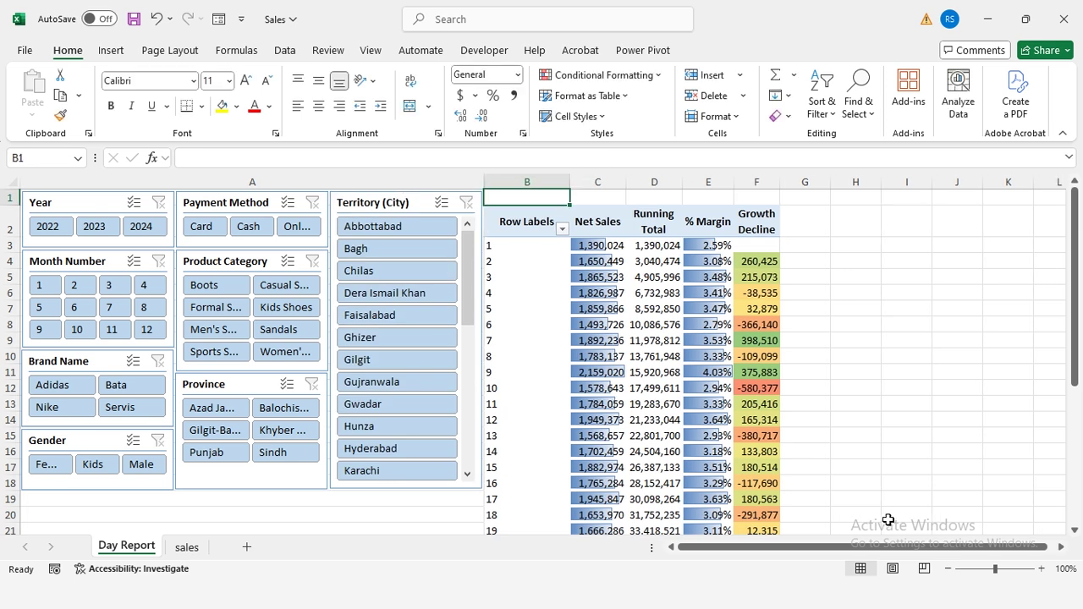
Step: Zoom the Day Report sheet to 110% and hide its gridlines
{"action": "left_click", "coordinate": [1042, 569]}
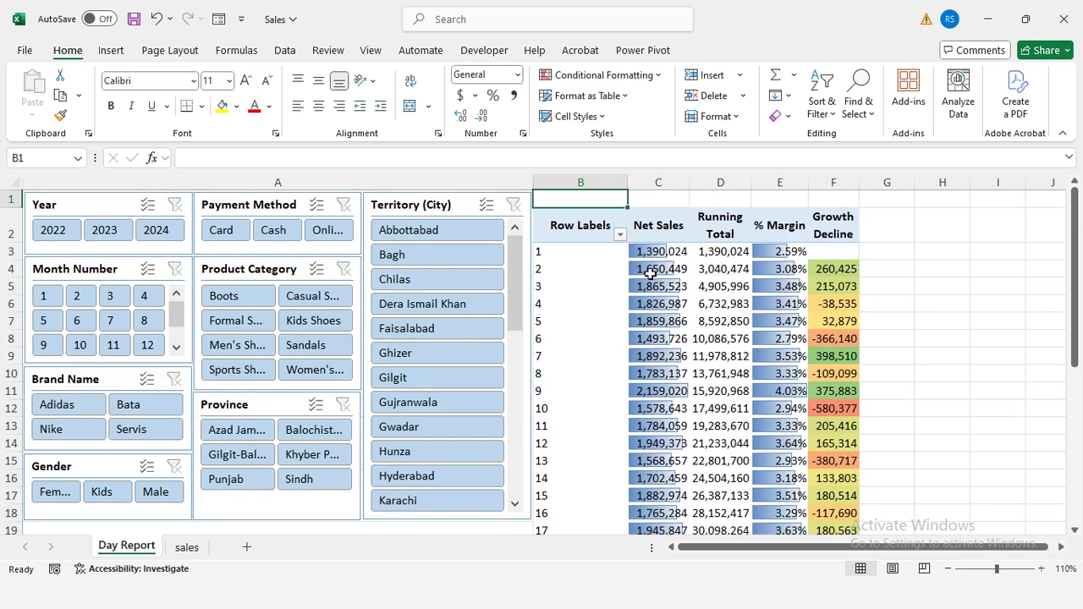
{"action": "left_click", "coordinate": [371, 52]}
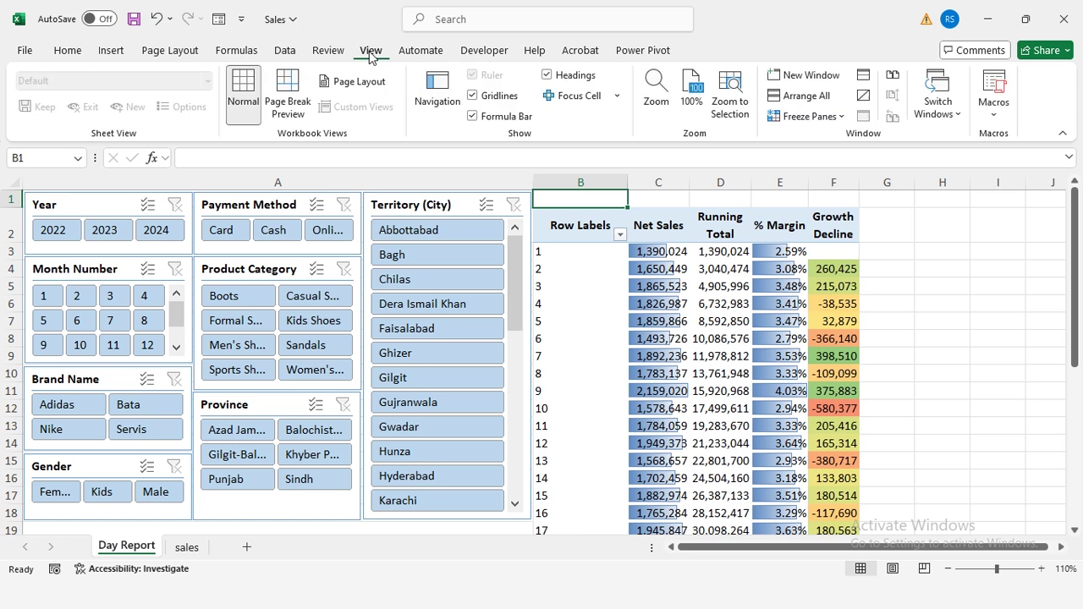
{"action": "left_click", "coordinate": [472, 97]}
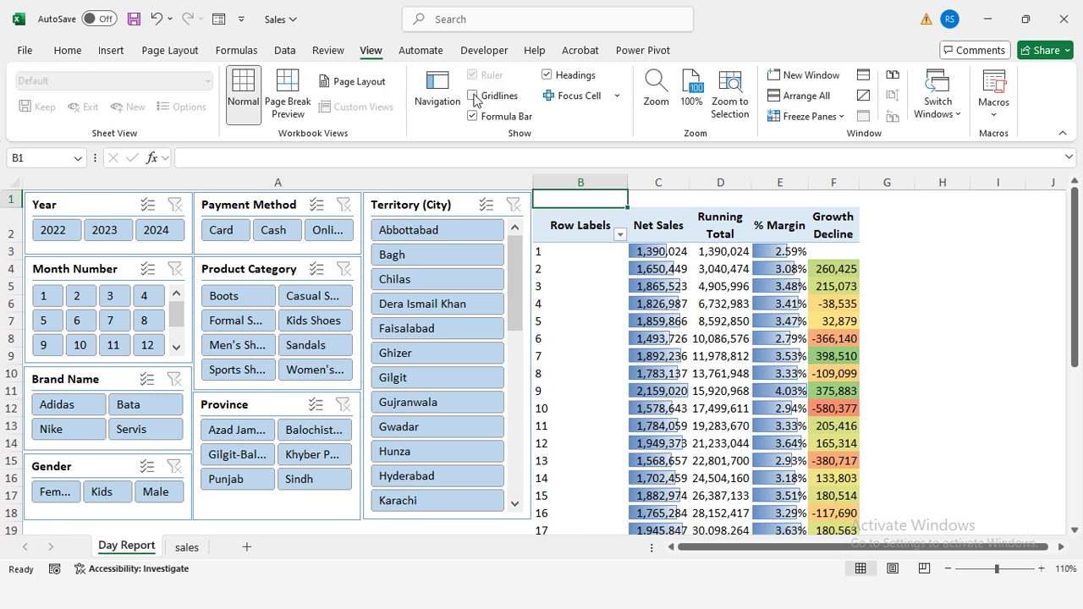
Step: Rename the Row Labels header in B2 to 'Day #' and save the workbook
{"action": "left_click", "coordinate": [557, 230]}
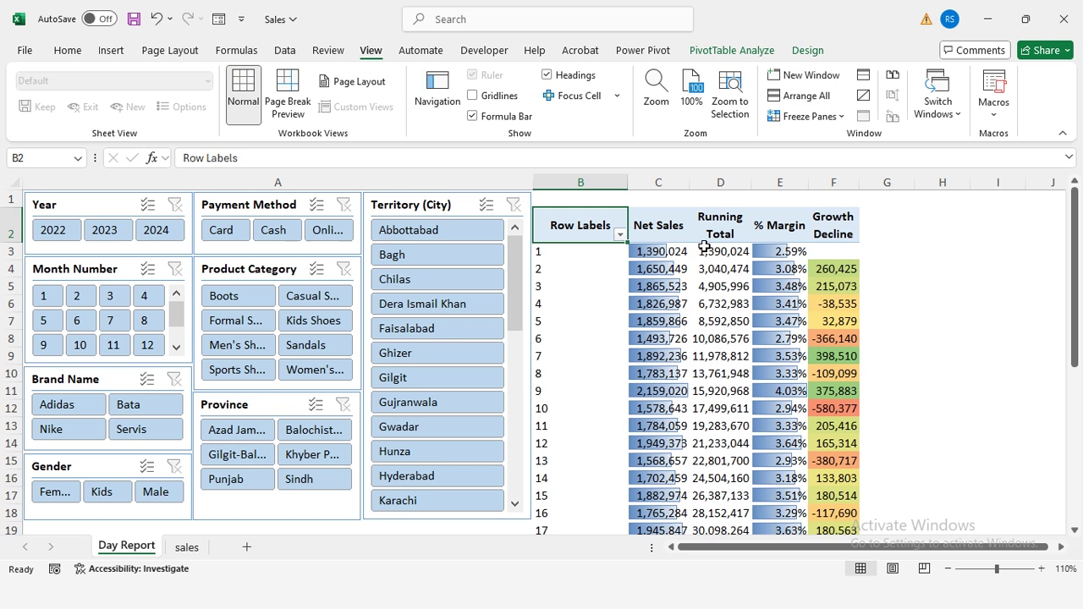
{"action": "type", "text": "Day"}
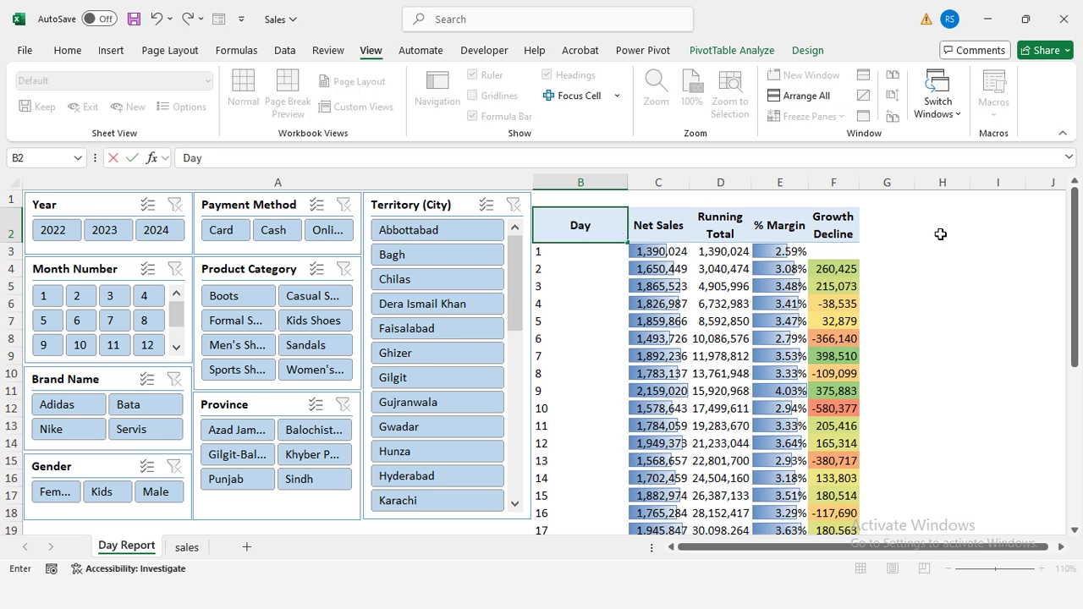
{"action": "type", "text": " #"}
{"action": "key", "text": "Return"}
{"action": "key", "text": "ctrl+s"}
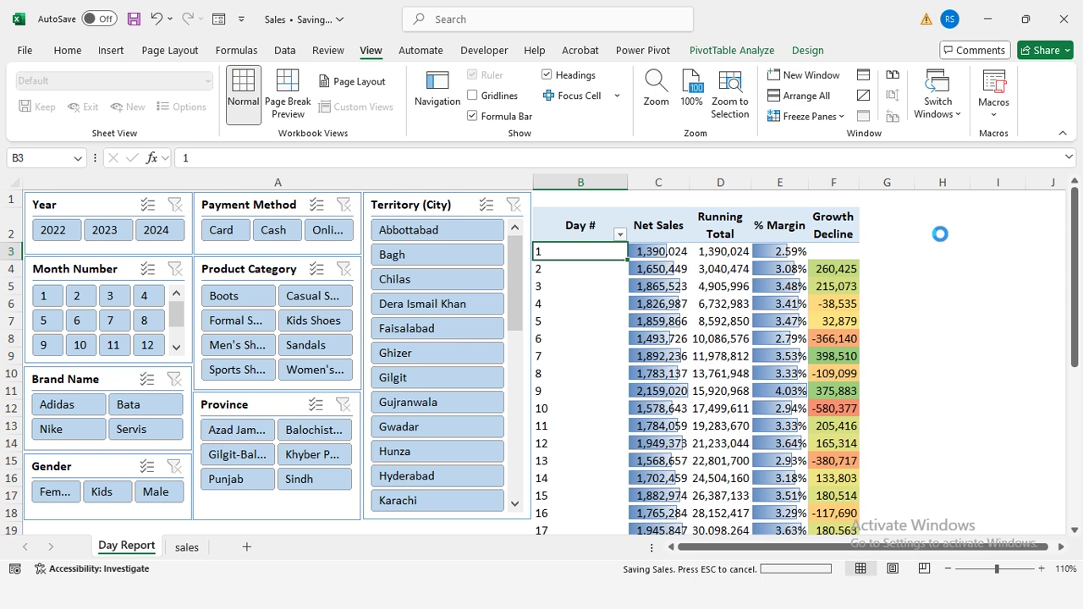